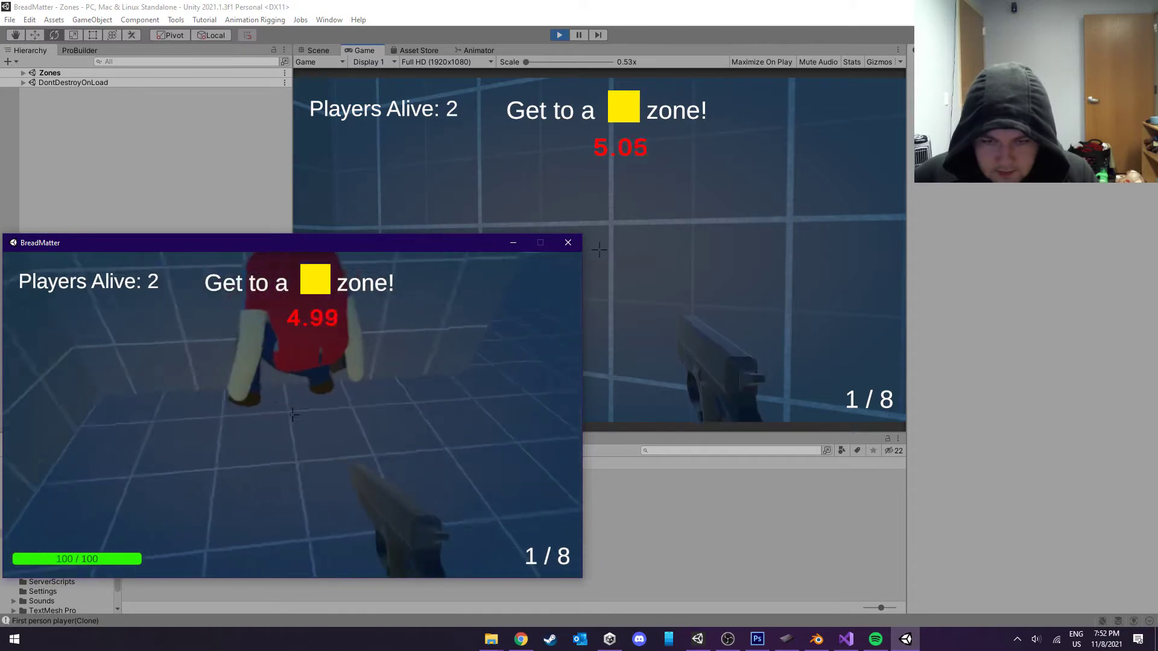
Reload the pistol in the standalone BreadMatter build and fire at the other player.
key("r")
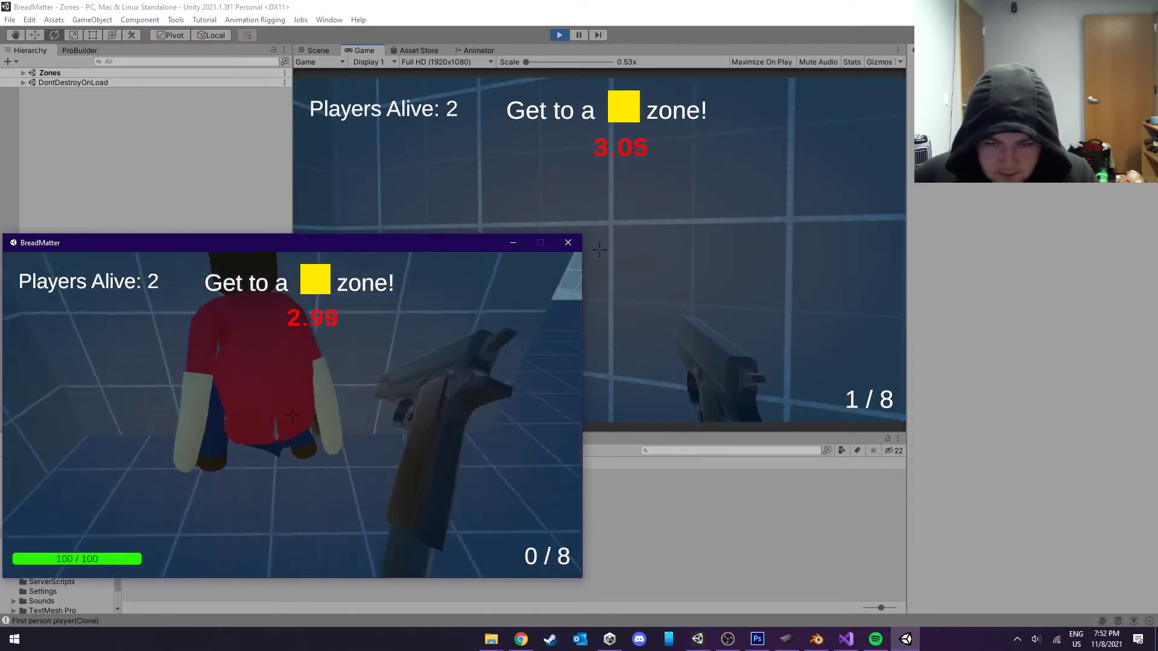
left_click(292, 415)
left_click(292, 415)
left_click(292, 415)
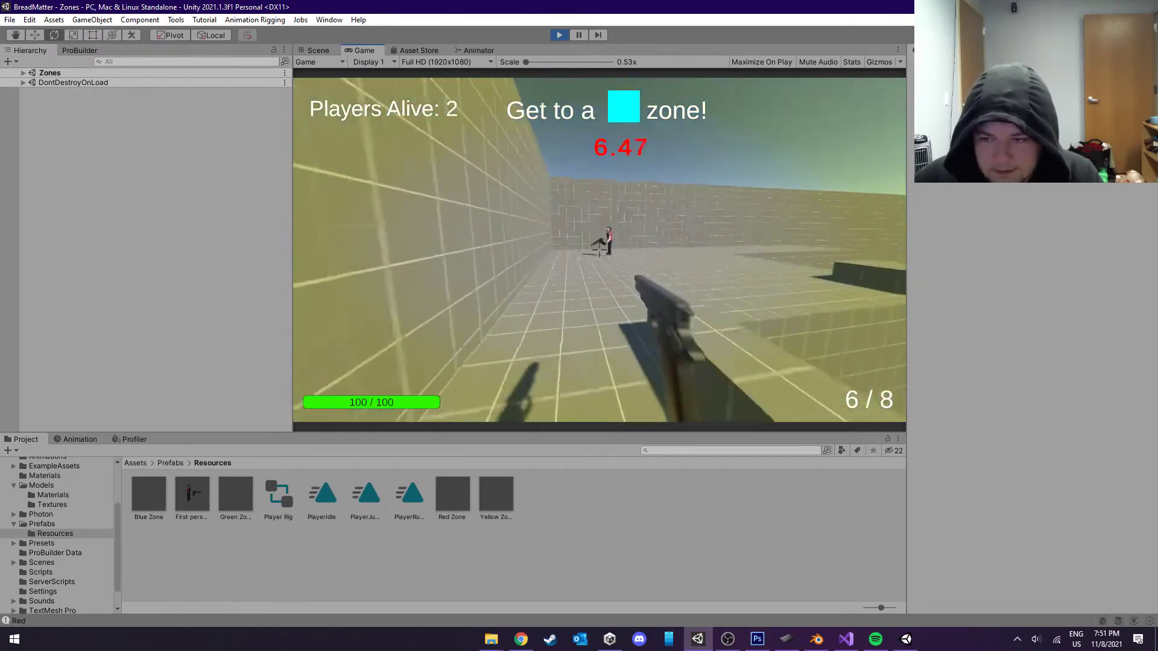
Bring the standalone BreadMatter build to the front and move its window so the editor's running game stays in view.
key("alt+Tab")
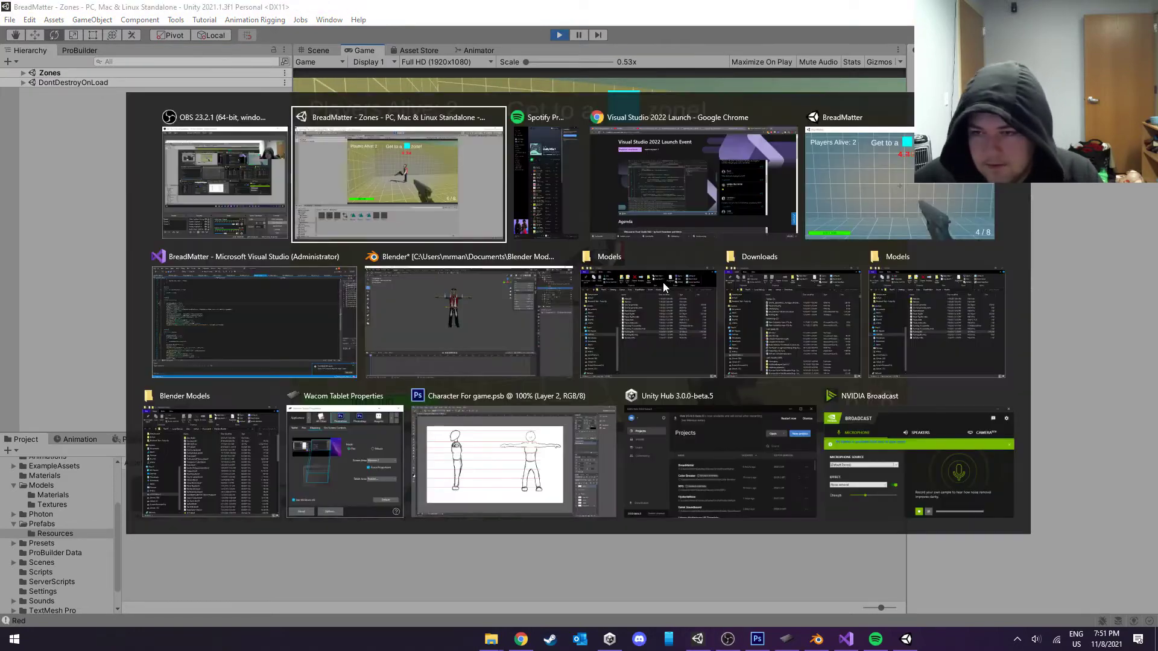
key("alt+Tab")
key("alt+Tab")
key("alt+Tab")
key("alt+Tab")
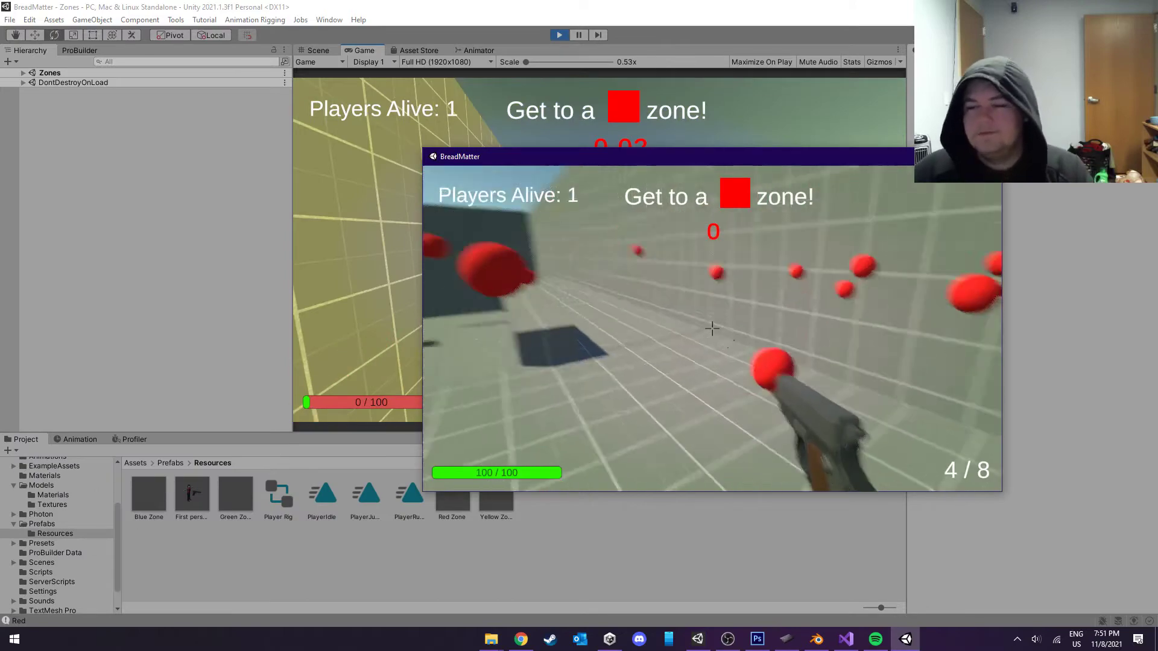
key("alt+Tab")
left_click_drag(662, 154, 242, 241)
key("alt+Tab")
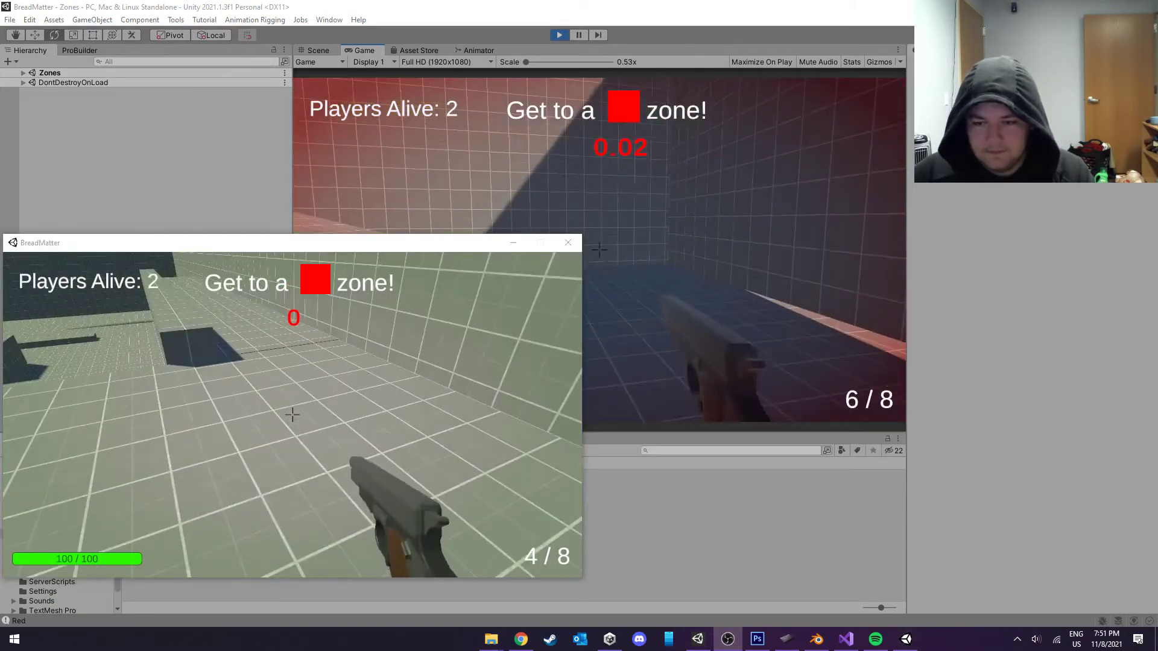
Switch from the standalone build back to the game running in the Unity editor.
key("alt+Tab")
key("Tab")
left_click(338, 362)
left_click(599, 249)
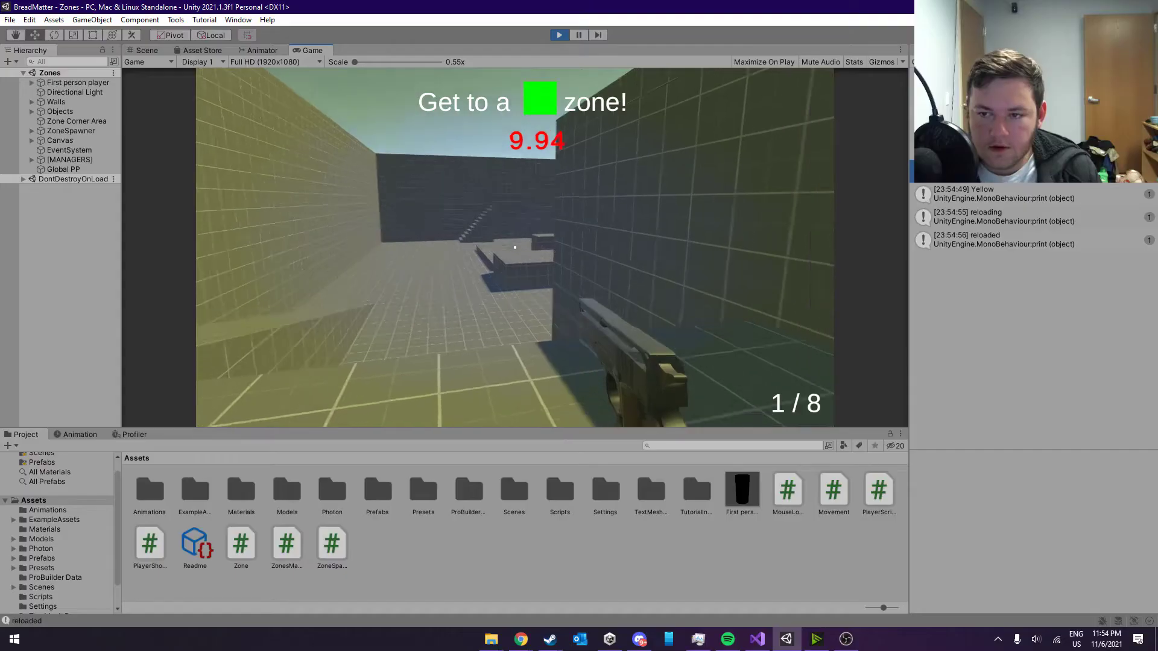
Run the player through the green zone and inspect the "Player ded lmao" console message.
key("w")
key("w")
key("w")
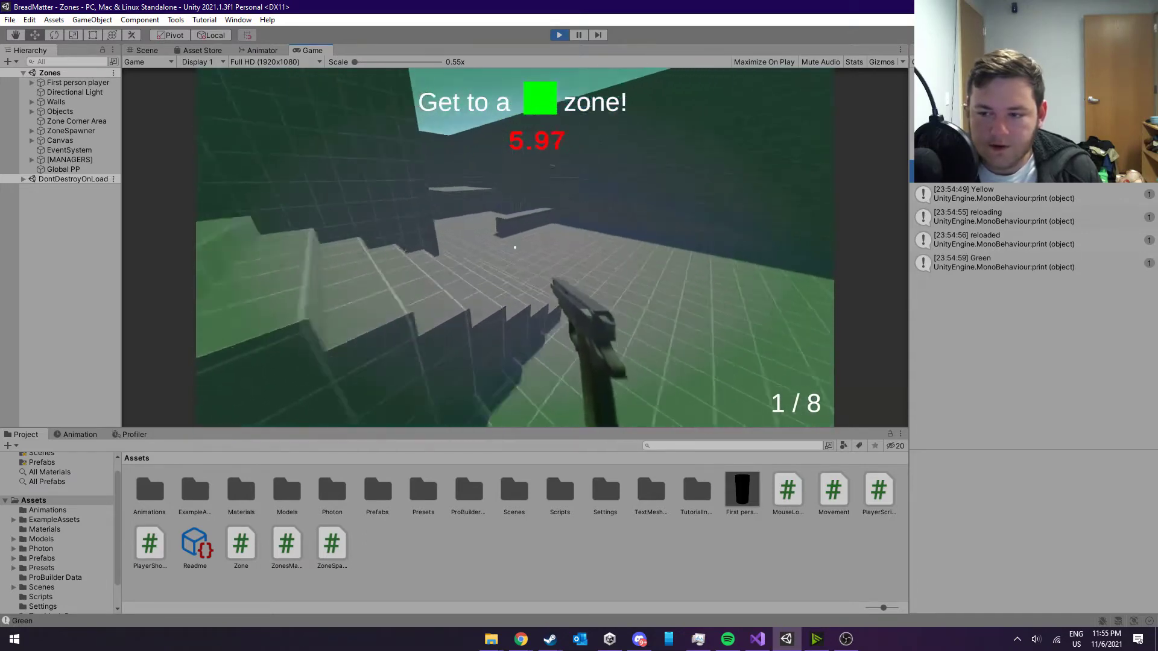
key("w")
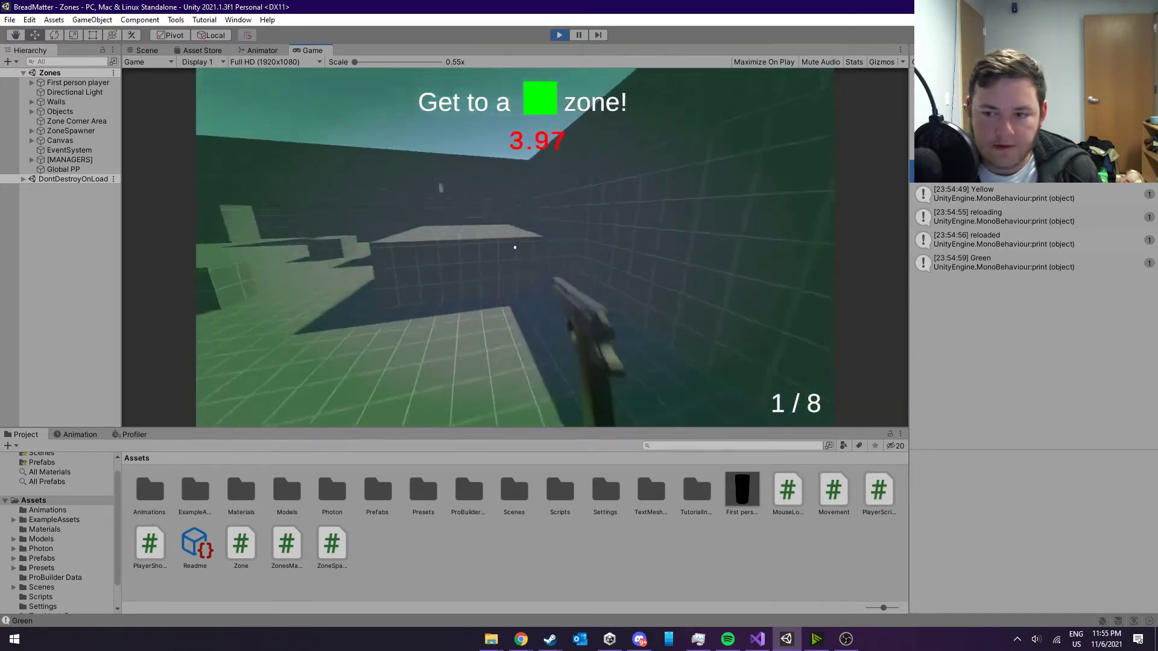
key("w")
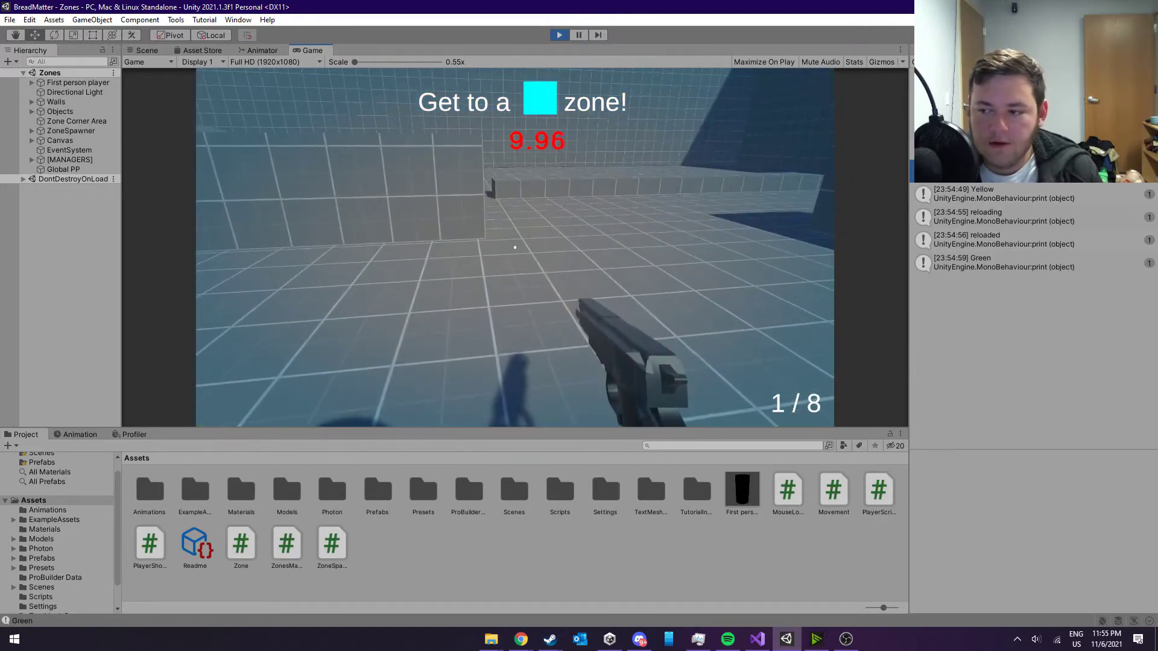
left_click(980, 283)
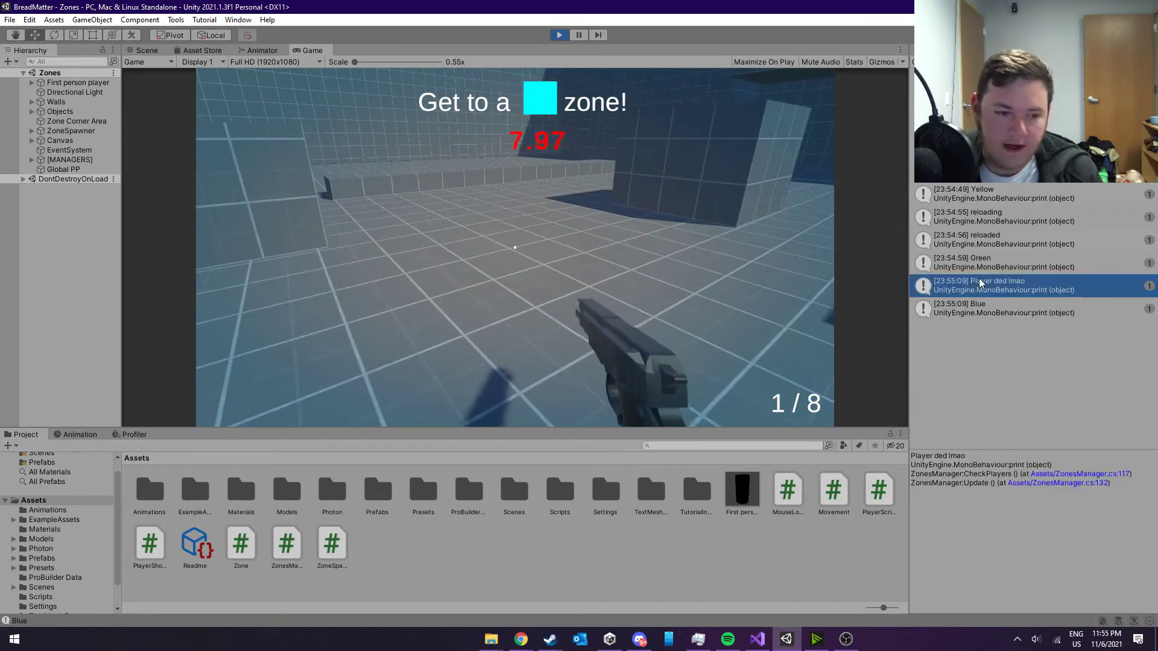
Resume control of the running game and test the pistol reload and the player's crouch.
left_click(421, 245)
key("r")
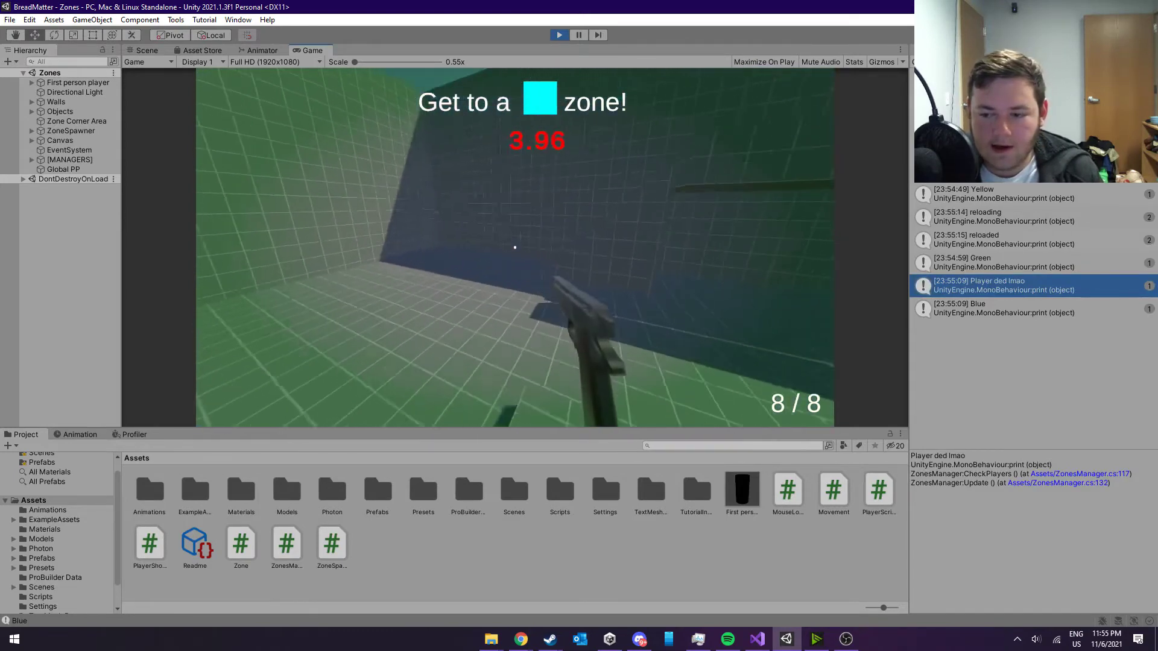
key("ctrl")
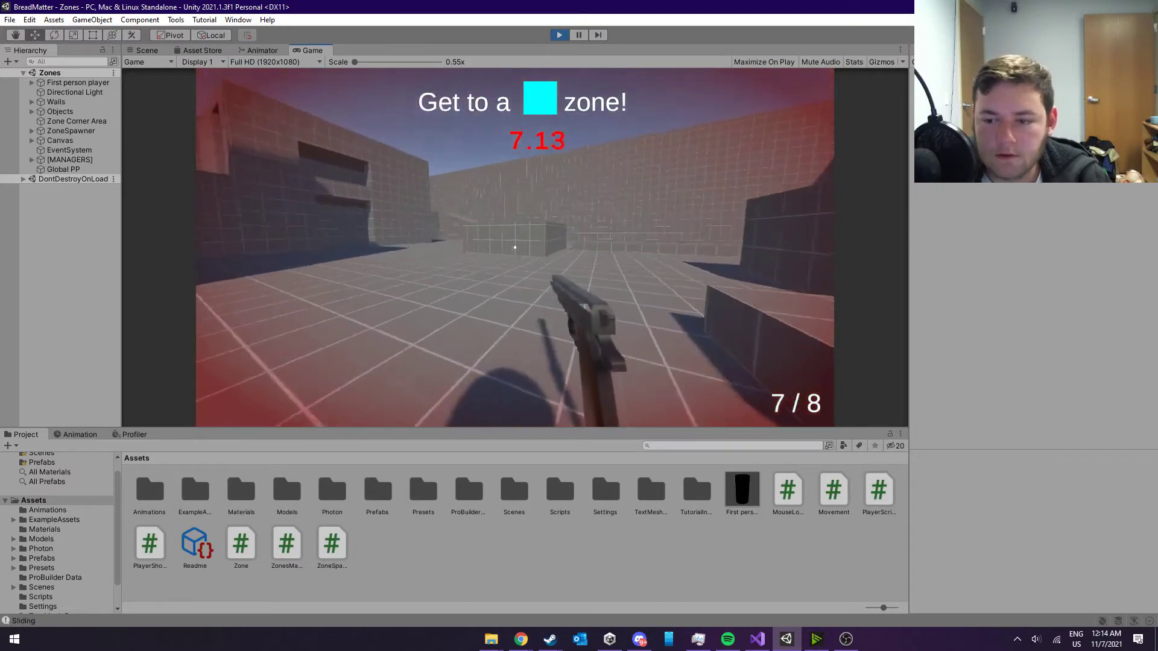
Test the player's slide and run across the arena in search of a blue zone.
key("ctrl")
key("w")
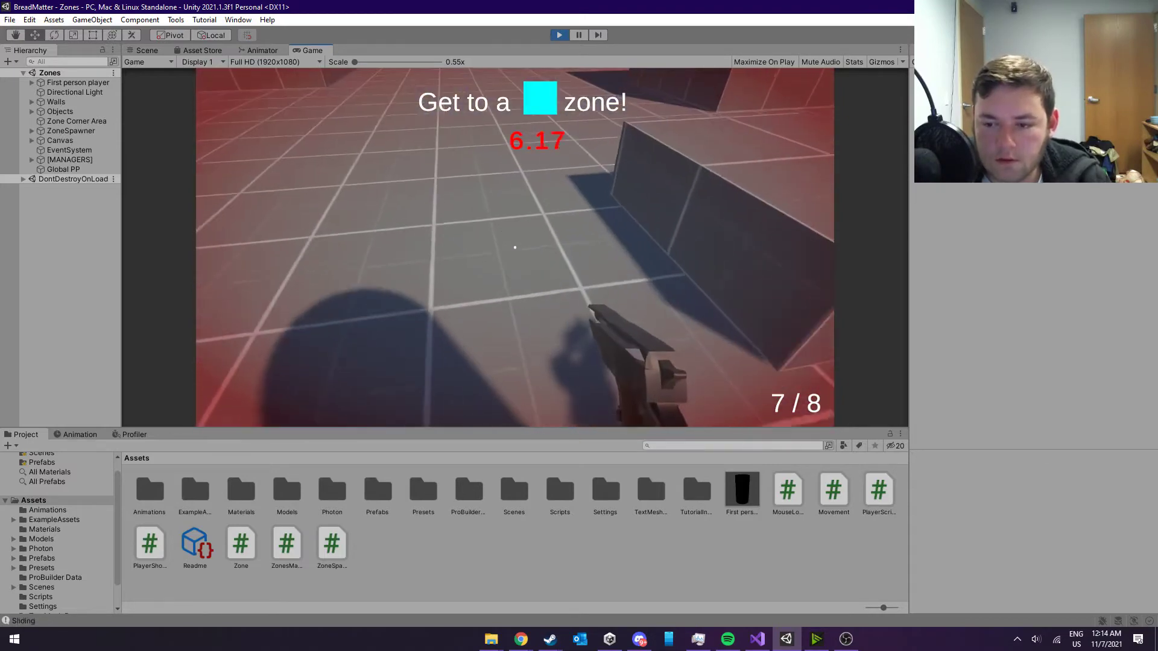
key("w")
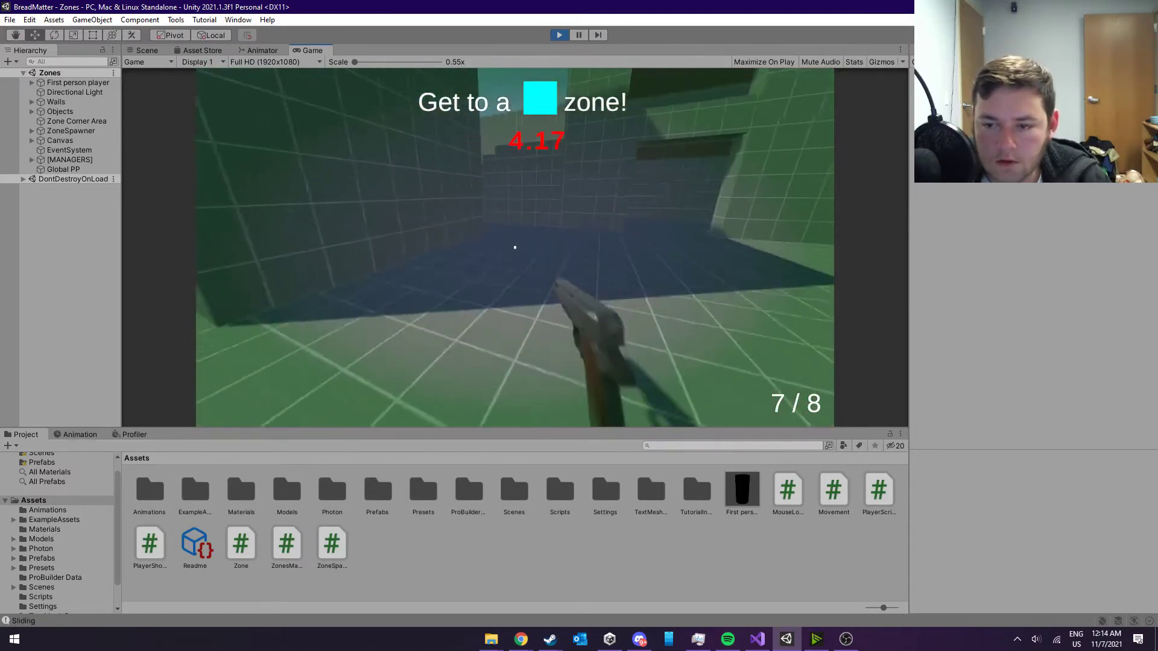
key("w")
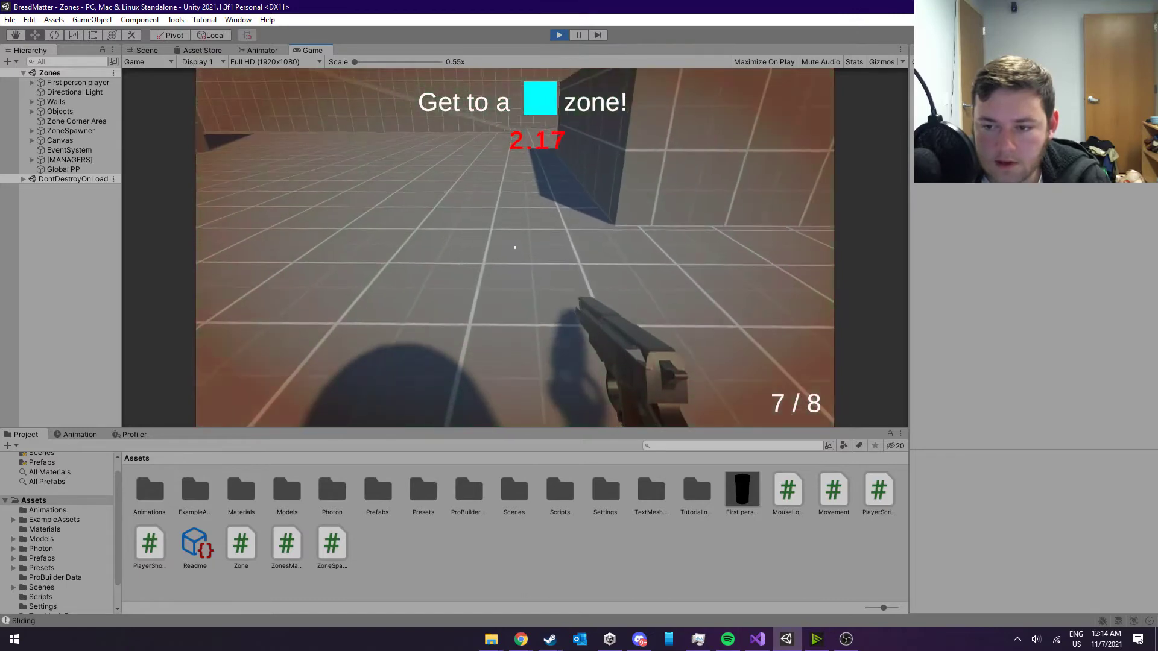
key("w")
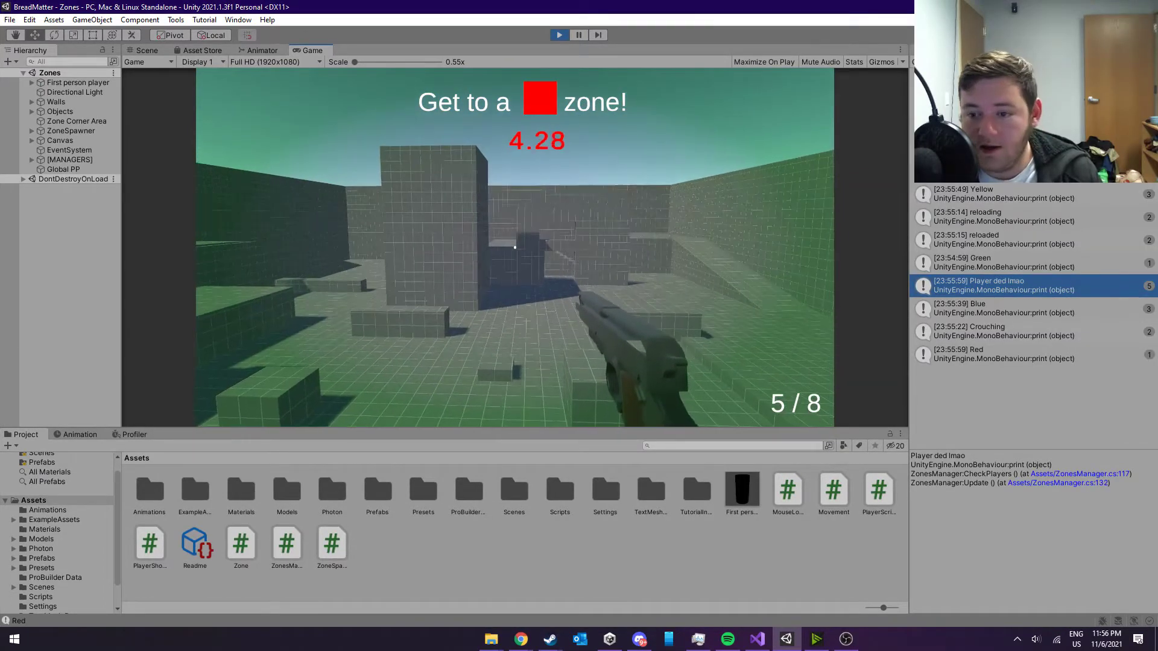
Run the player through the green area towards a red zone and test-fire the pistol.
key("w")
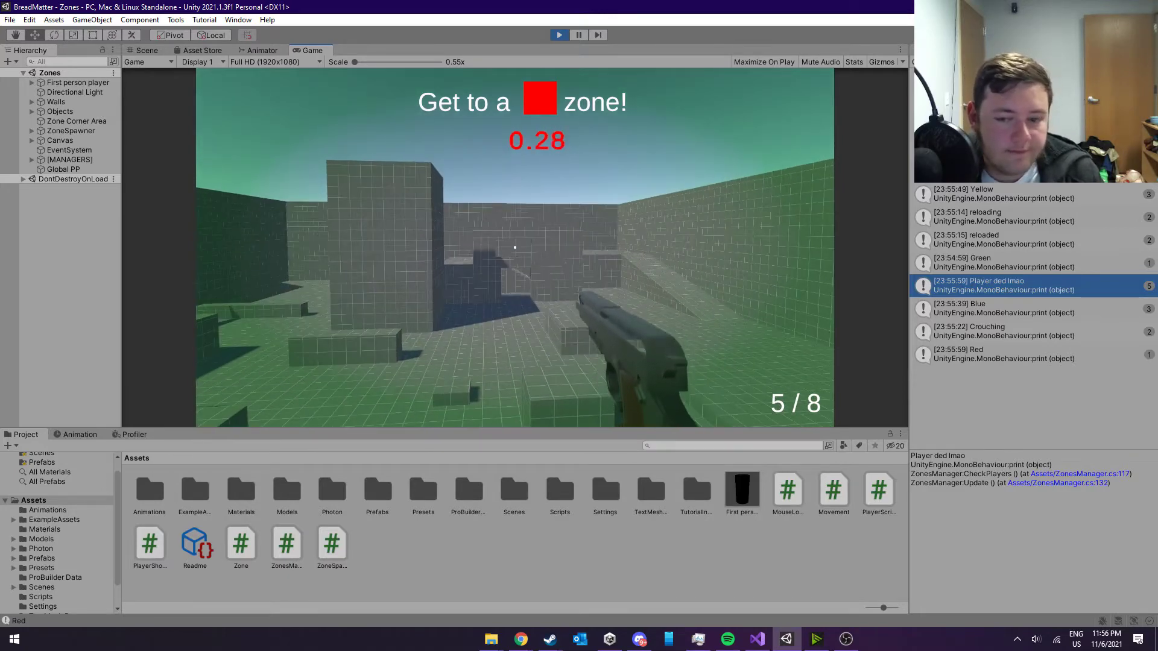
key("w")
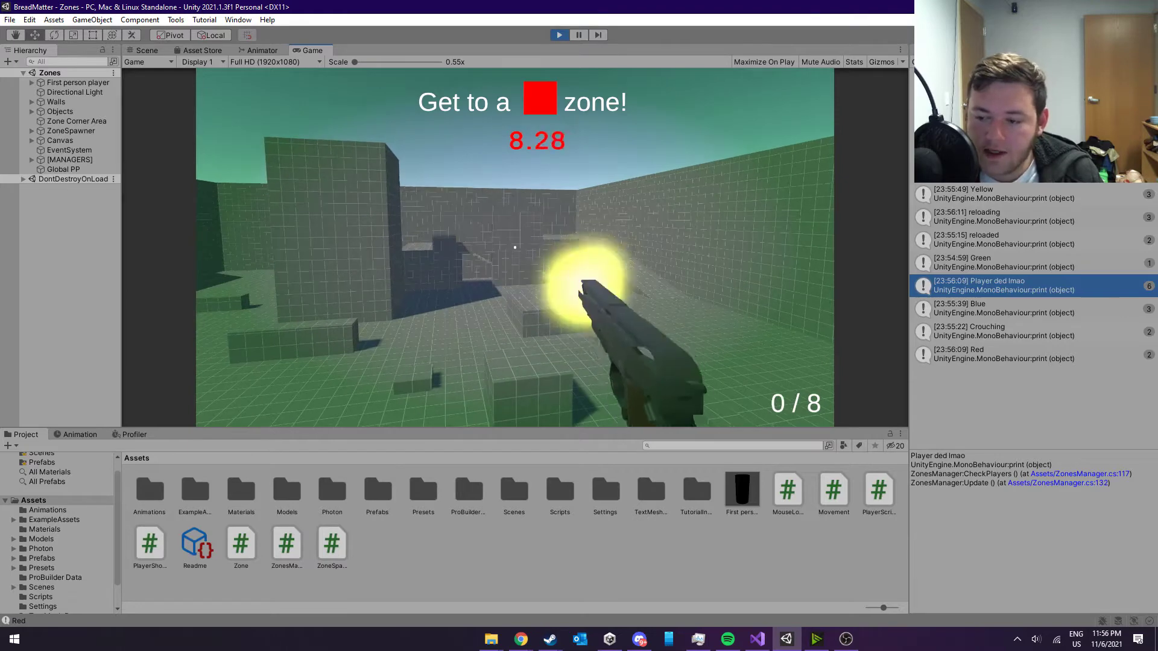
key("w")
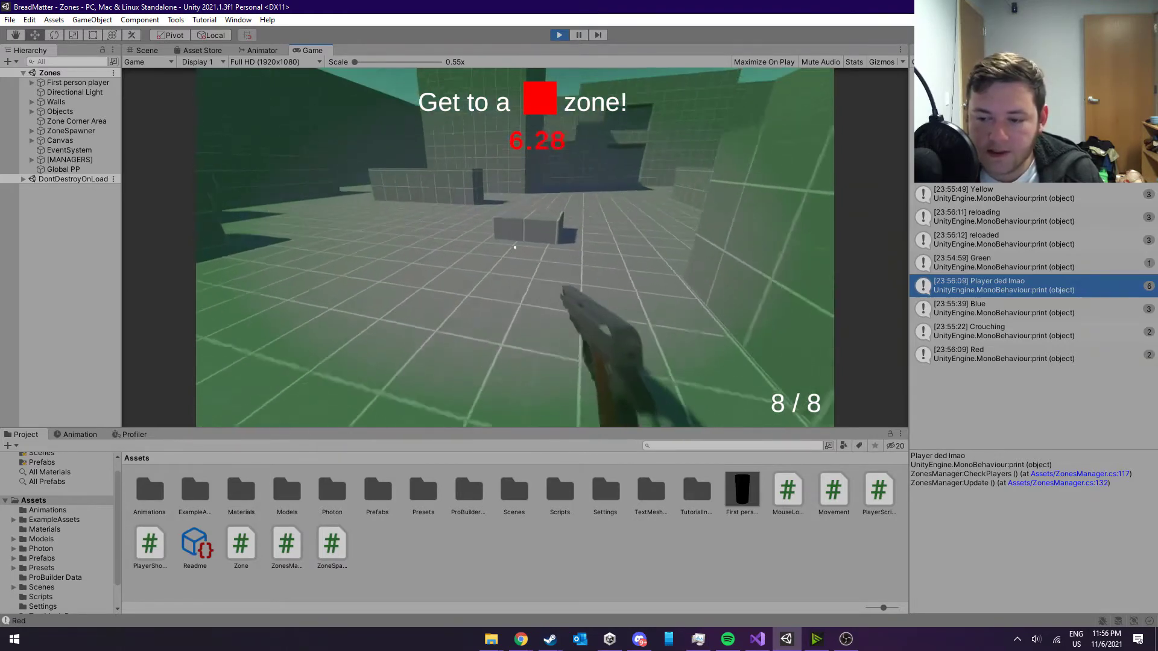
key("w")
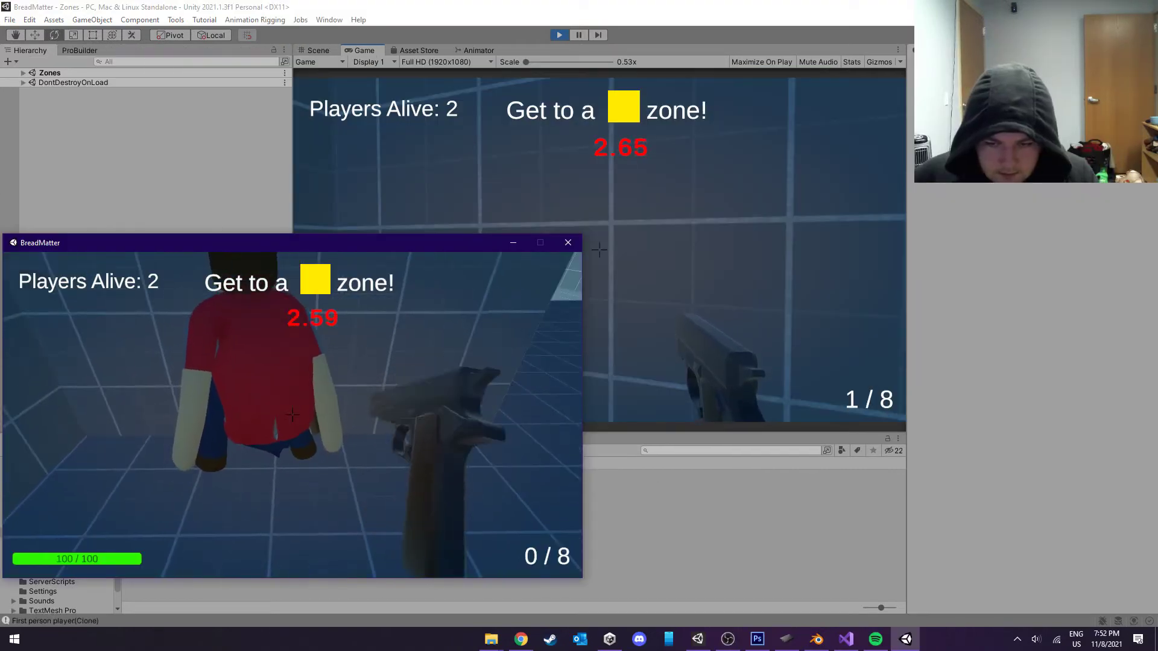
left_click(292, 415)
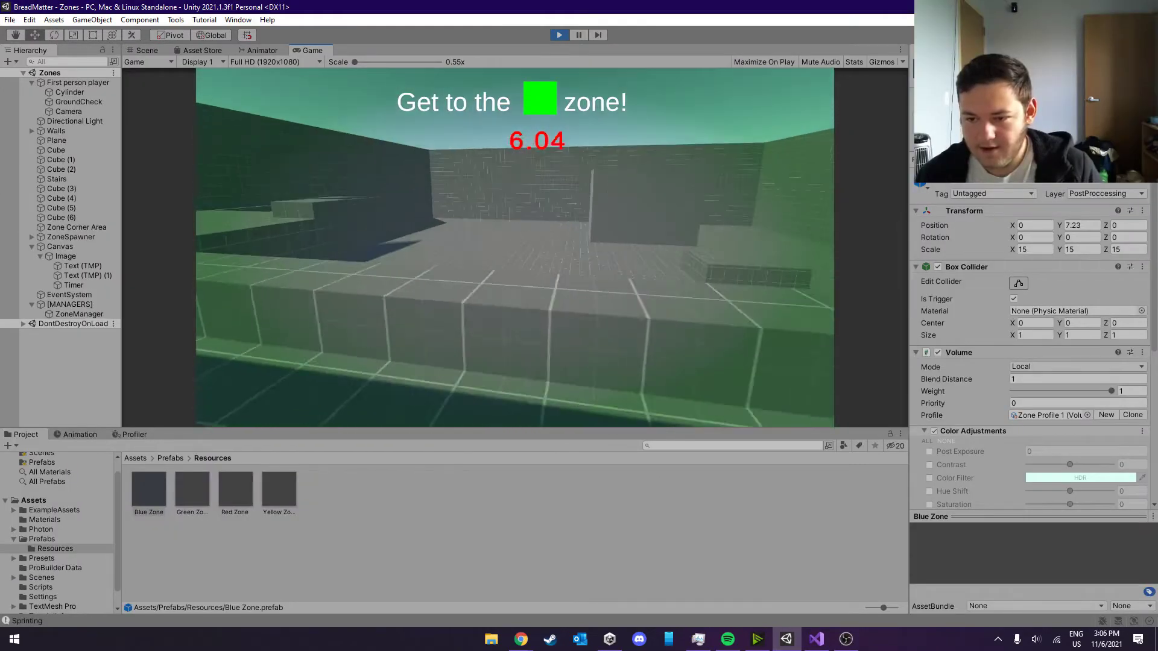
Test running and jumping with the player on the way to a yellow zone.
key("w")
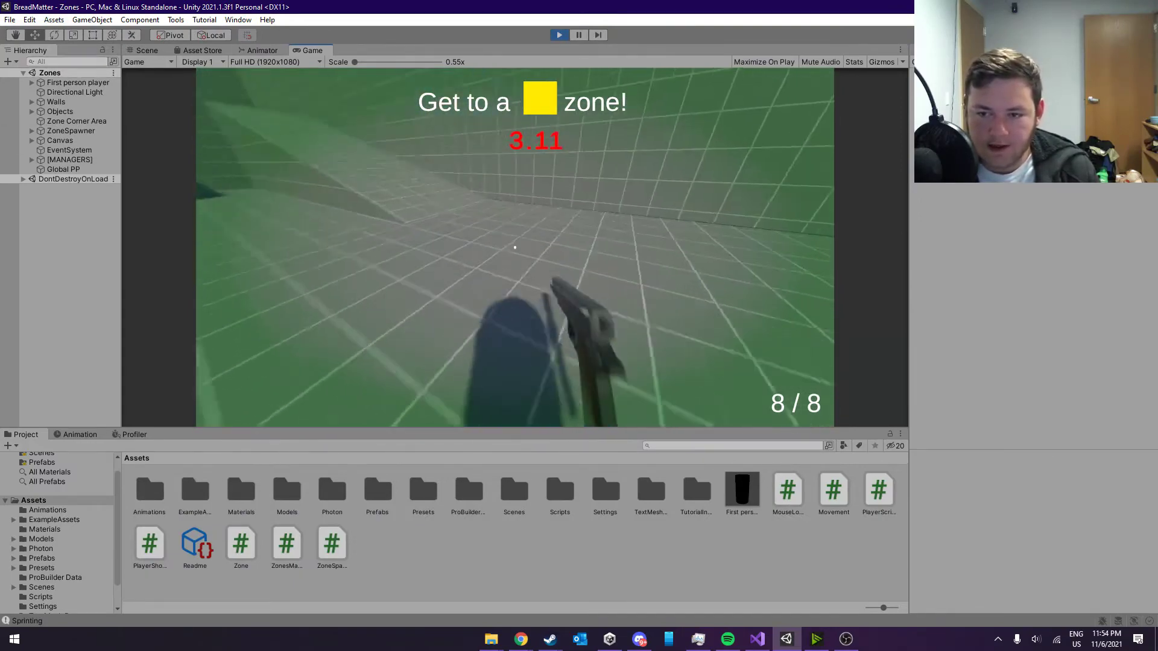
key("space")
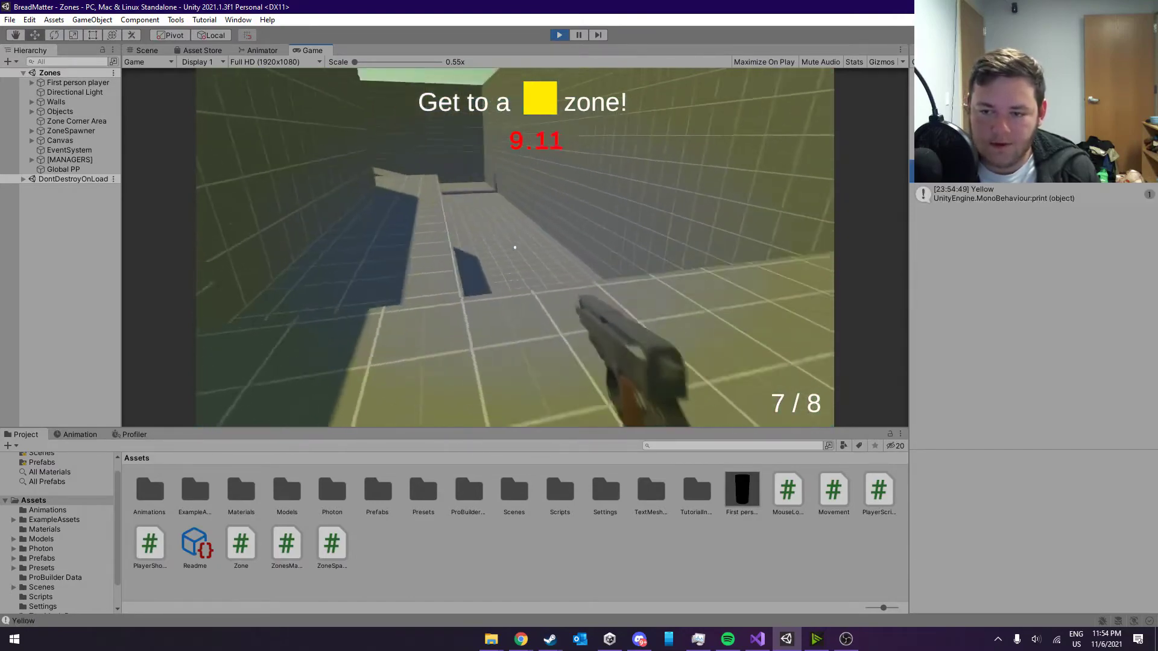
key("w")
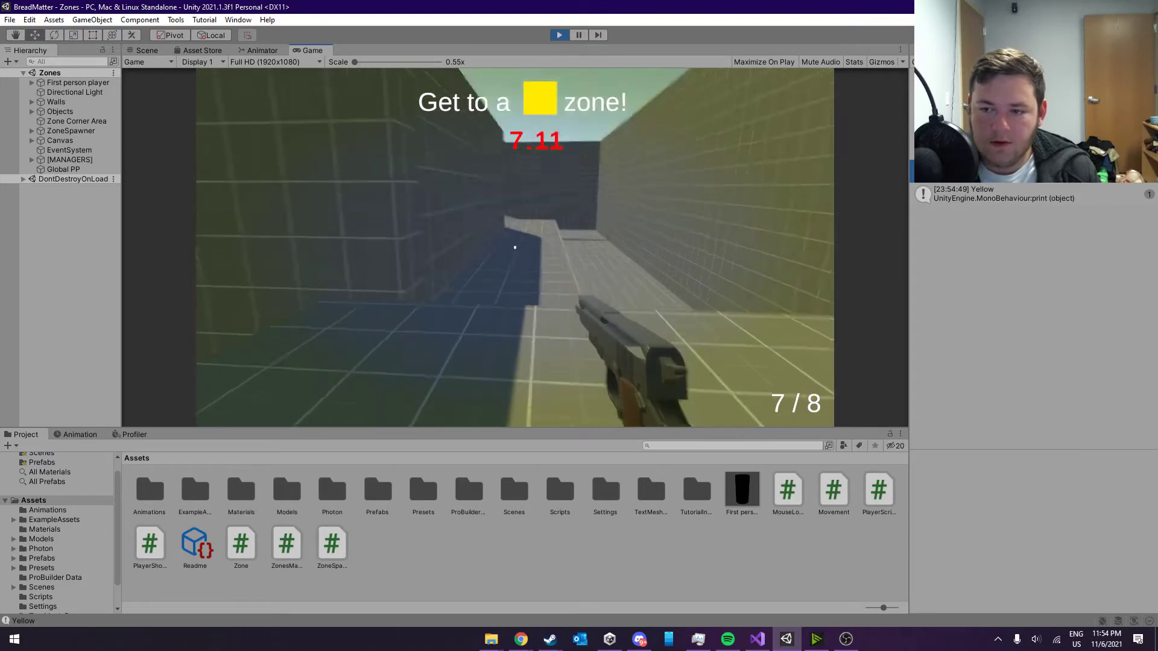
Fire the pistol's seven remaining rounds inside the yellow zone to test emptying and reloading the magazine.
left_click(515, 248)
left_click(515, 247)
left_click(515, 247)
left_click(516, 248)
left_click(515, 248)
left_click(515, 247)
left_click(515, 247)
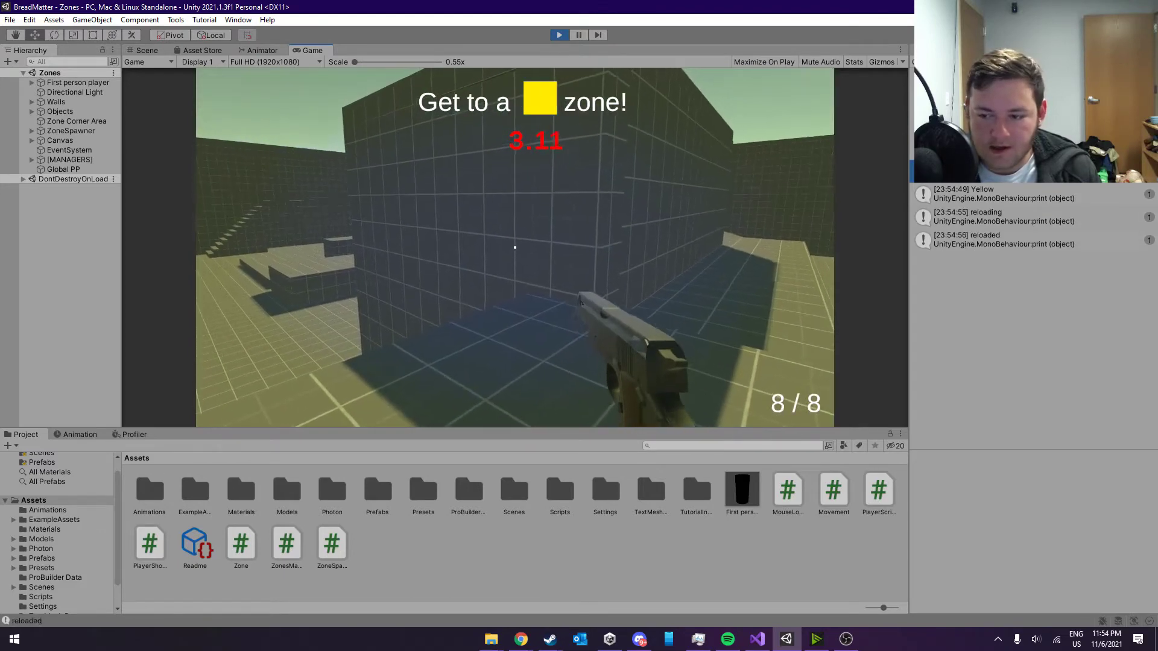
Fire seven rounds from the freshly reloaded pistol at the walls around the yellow zone.
left_click(515, 247)
left_click(515, 248)
left_click(515, 247)
left_click(515, 247)
left_click(515, 248)
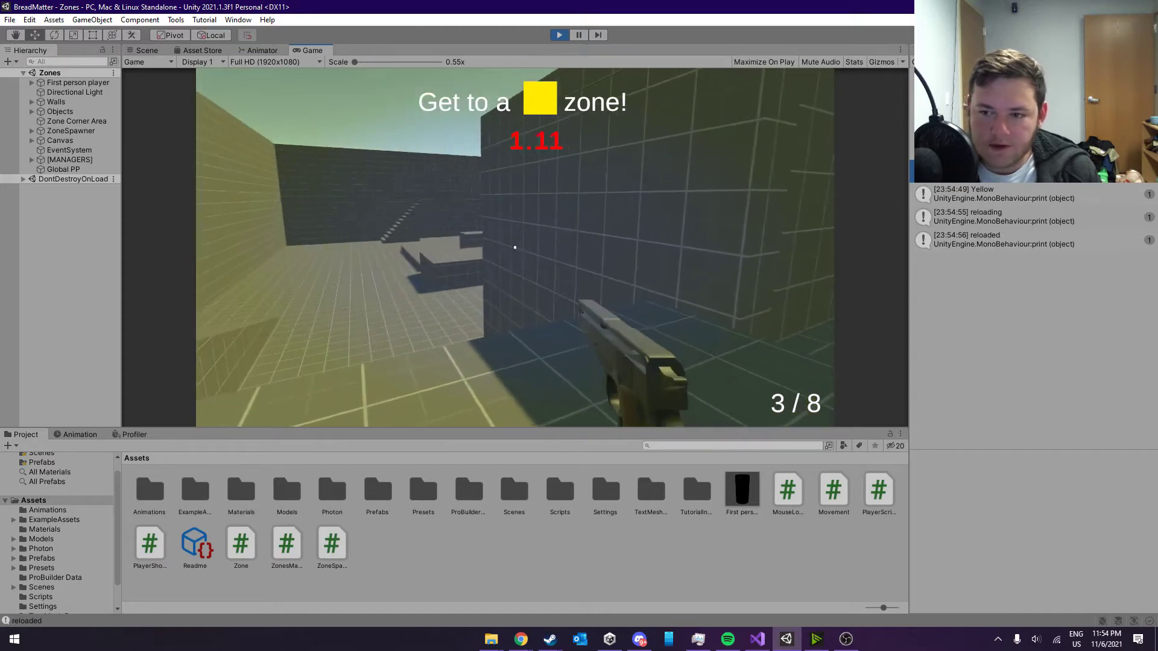
left_click(516, 247)
left_click(515, 247)
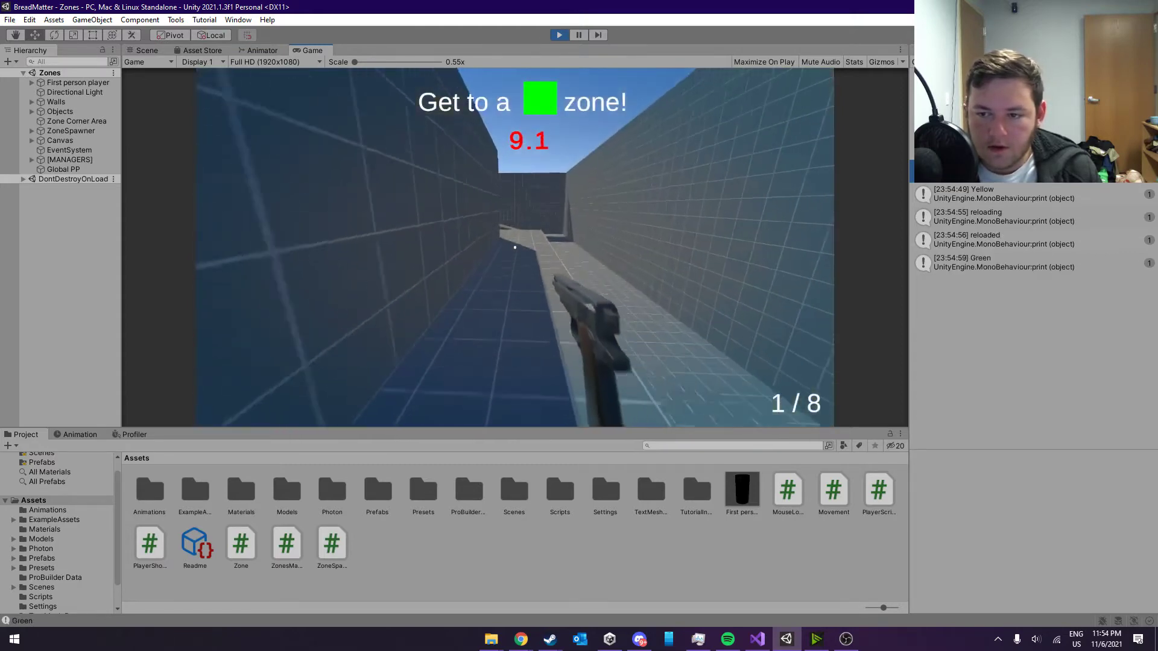
Run the player from the blue area through the green zone and examine the "Player ded lmao" log entry.
key("w")
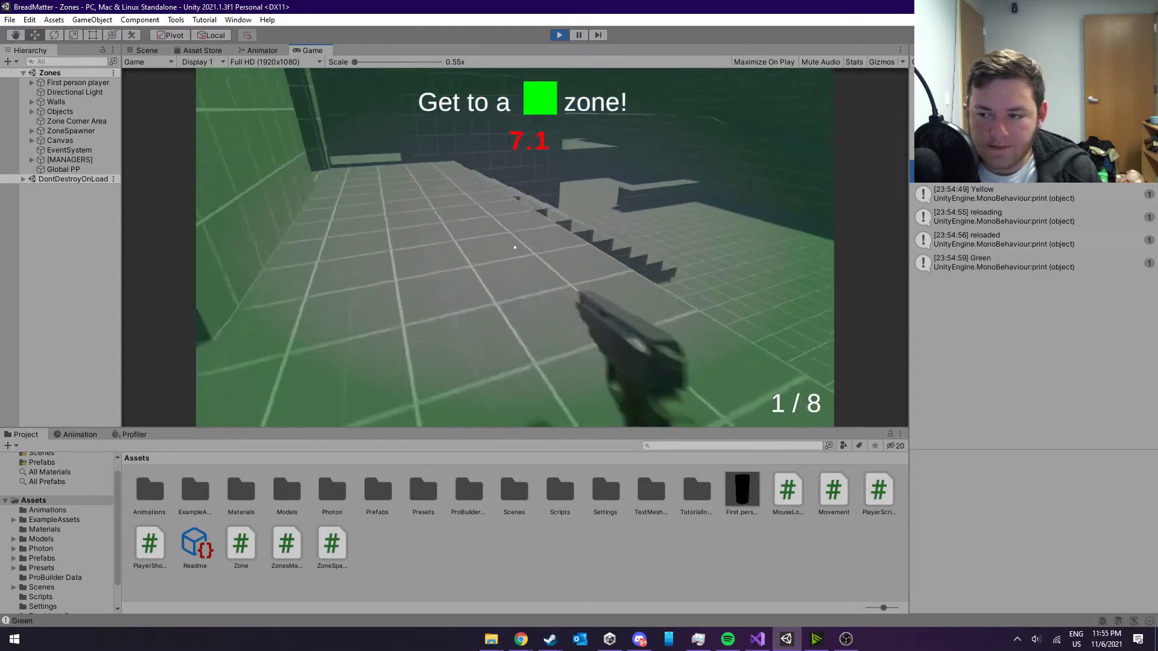
key("w")
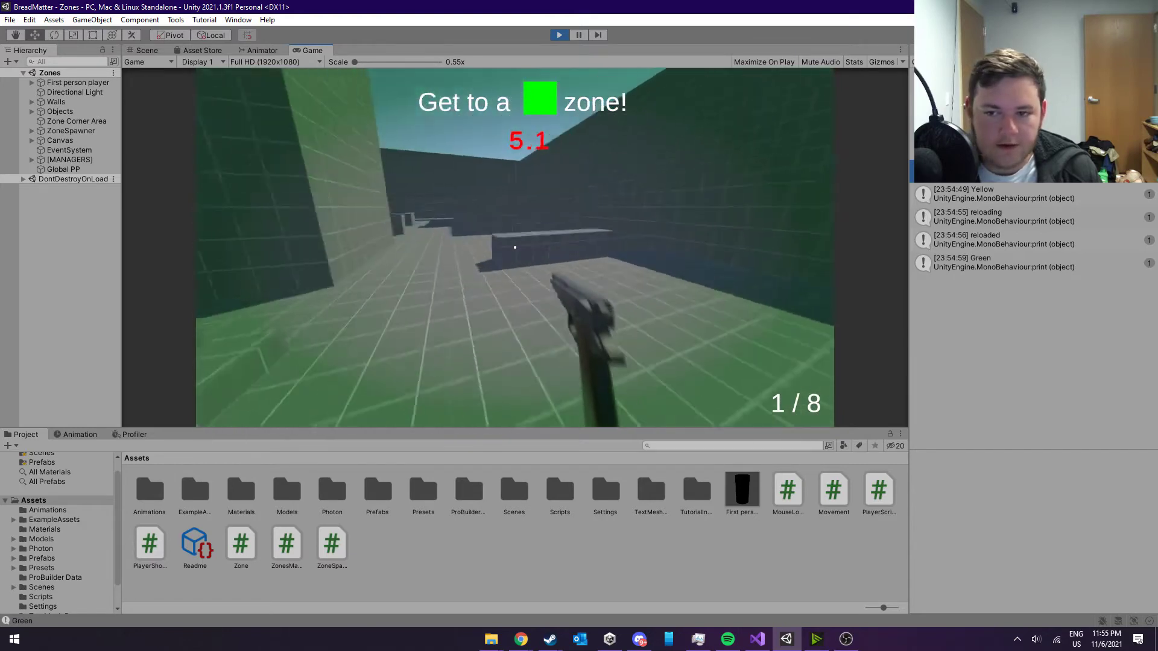
key("w")
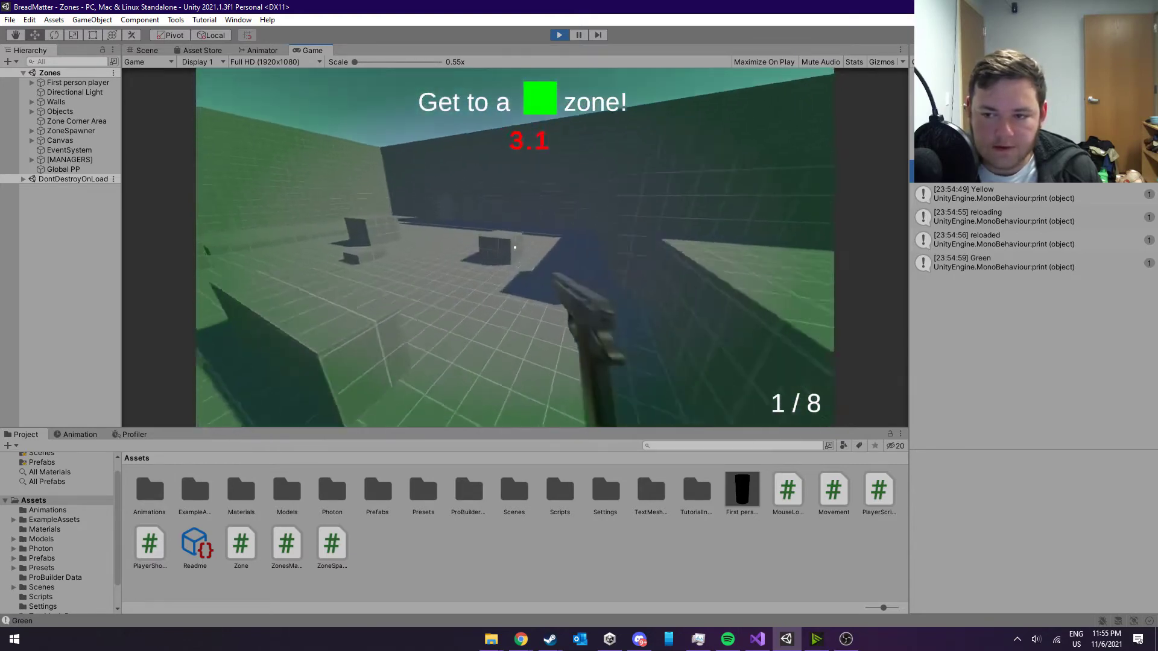
key("w")
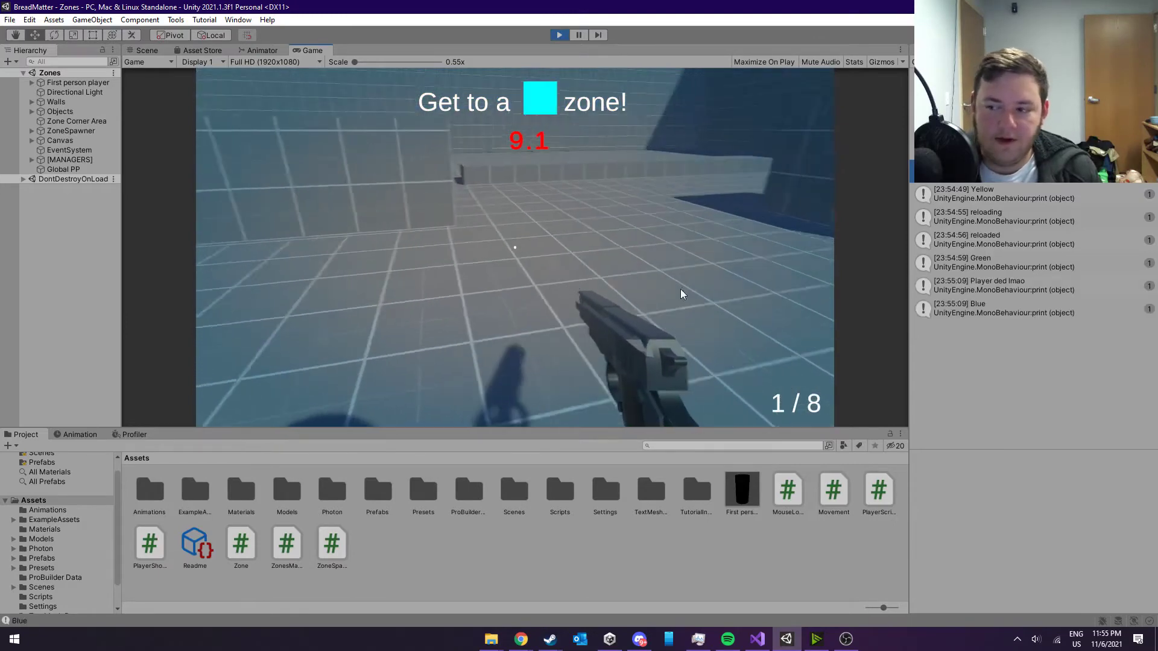
left_click(1001, 285)
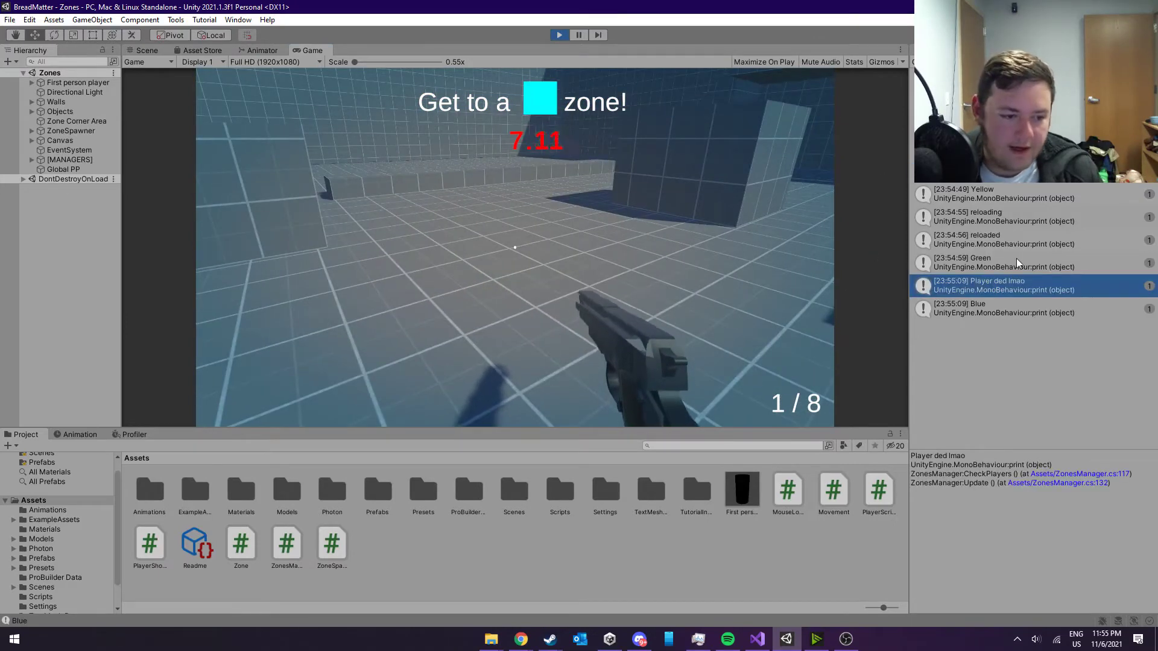
Test the player's reload, crouch and pistol shooting in the running game.
key("r")
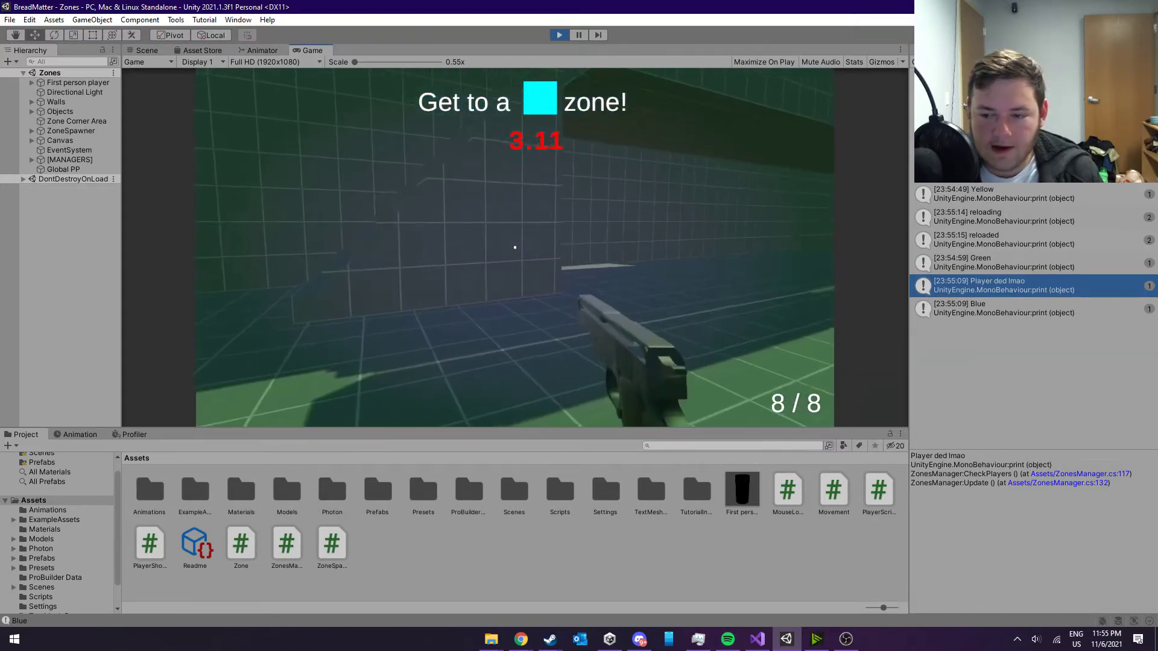
key("ctrl")
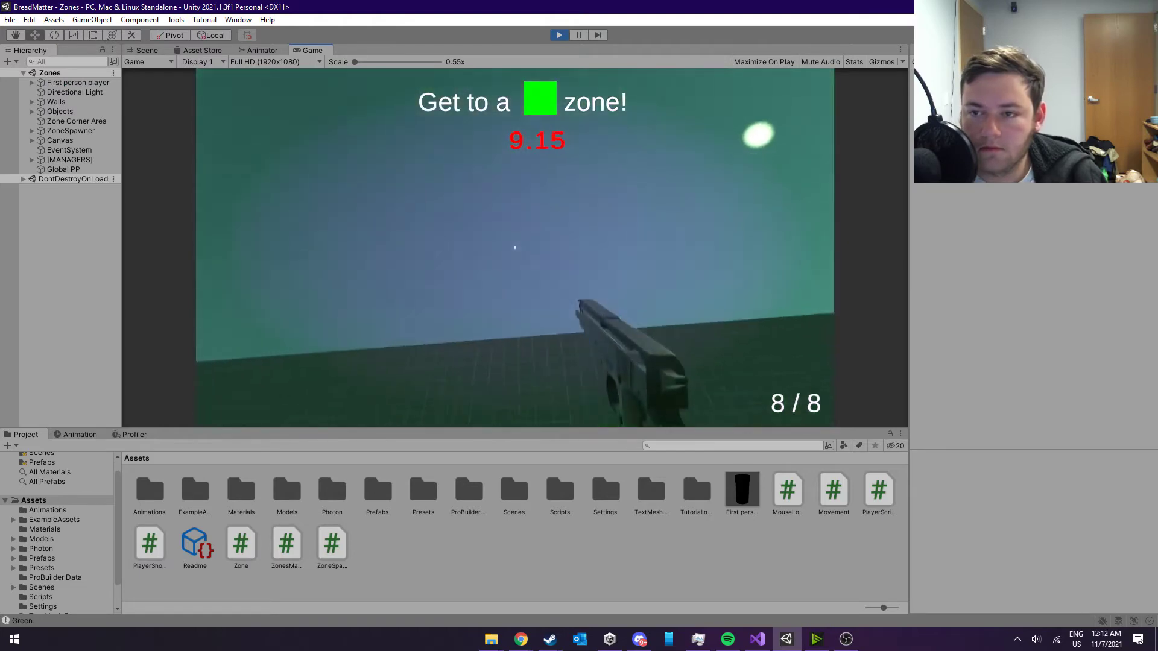
left_click(515, 248)
left_click(515, 247)
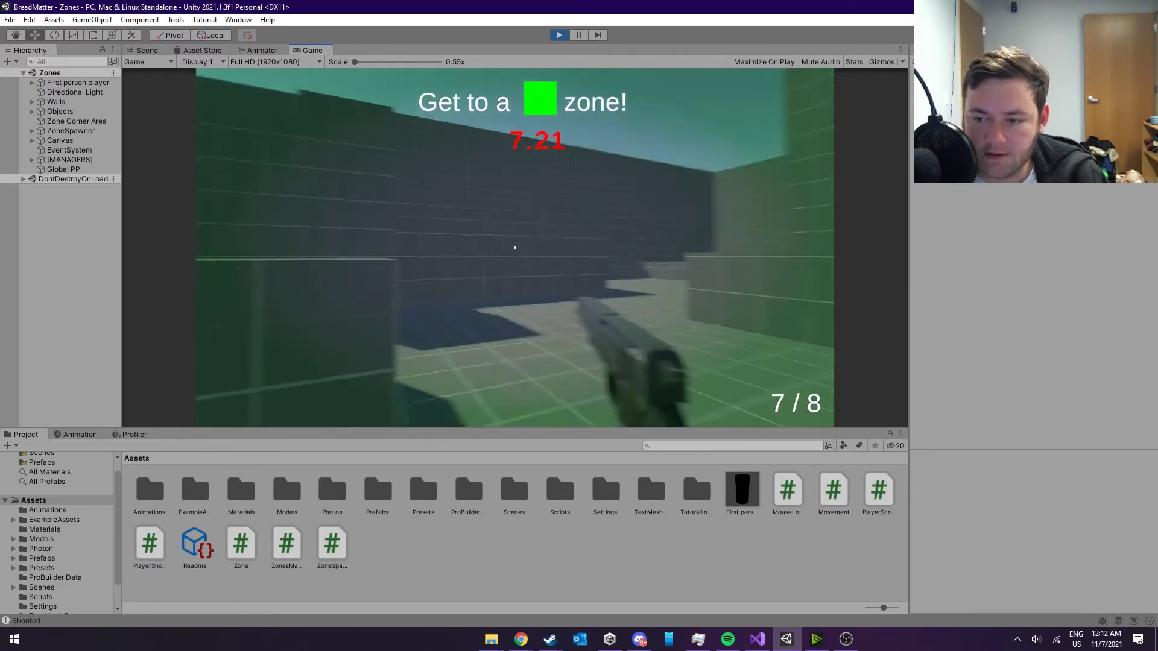
Sprint and walk the player through the green and red zones to test movement and zone changes.
key("shift+w")
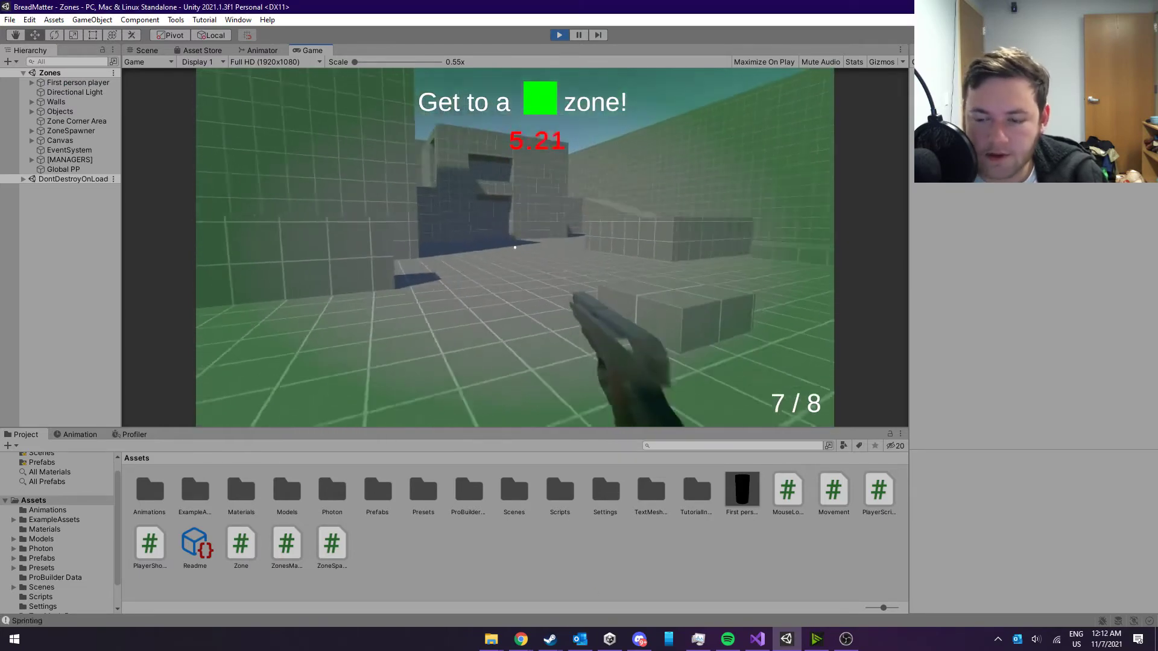
key("shift+w")
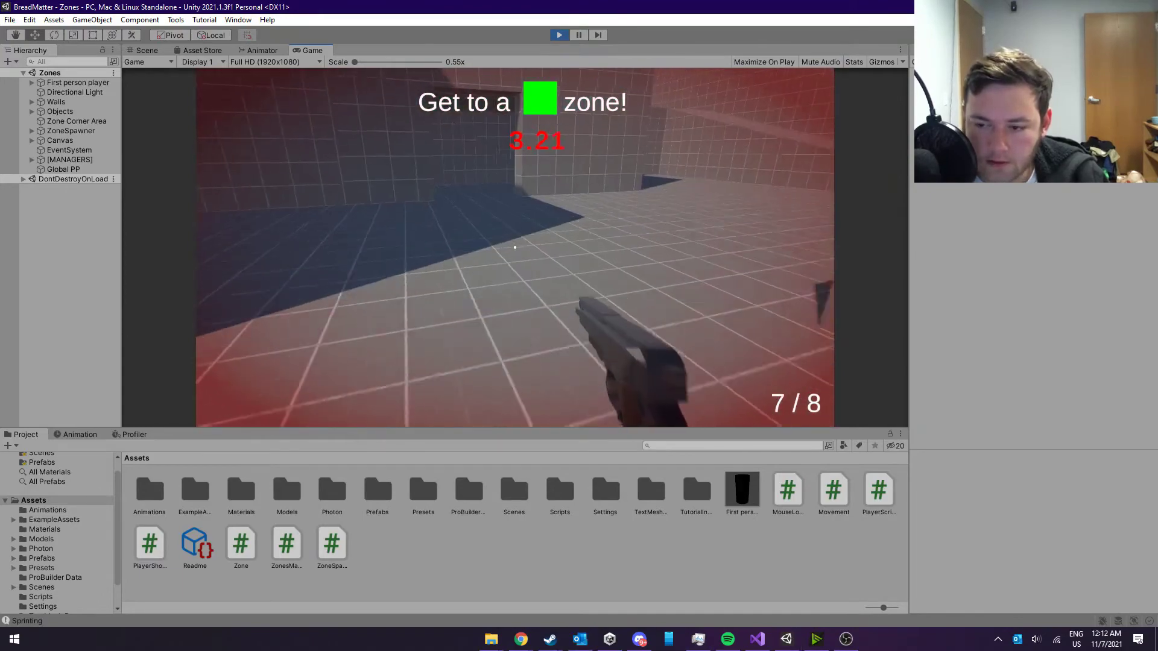
key("w")
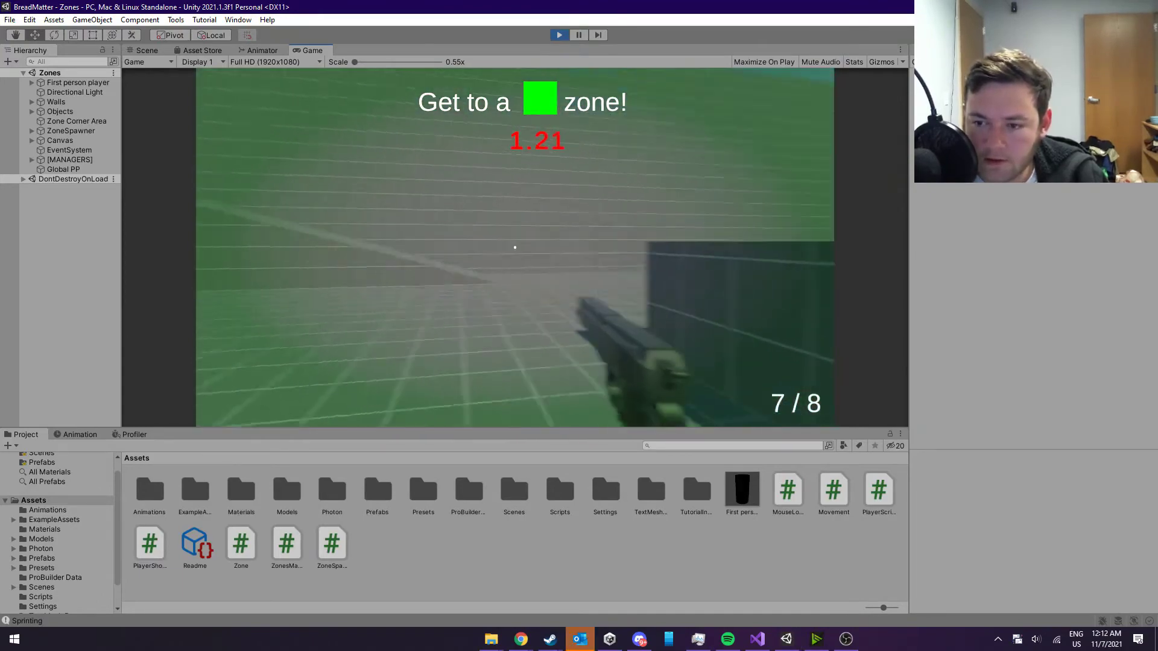
key("w")
key("w")
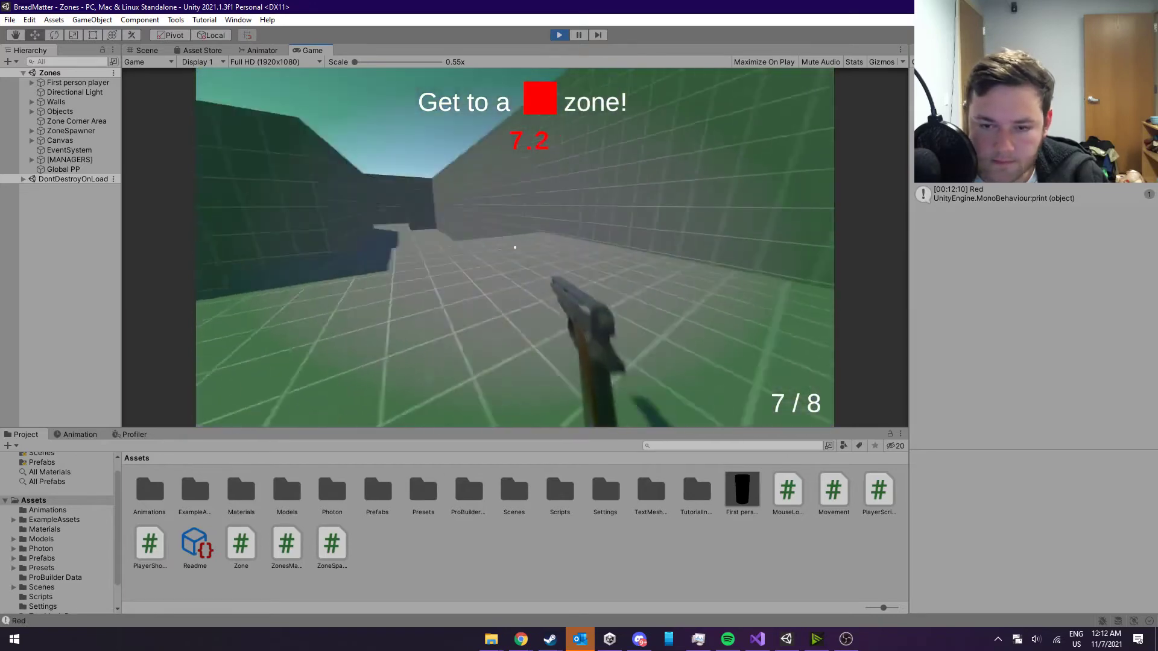
key("w")
key("w")
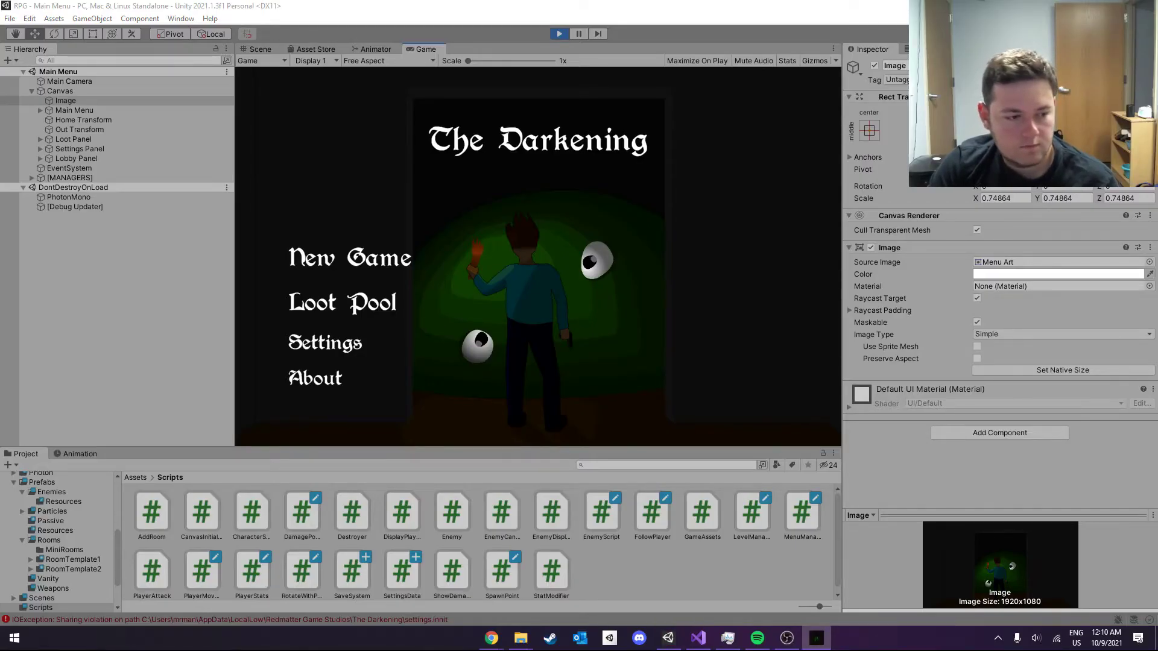
Start a new game from The Darkening's main menu and submit "dafasdf" as the text entry.
left_click(407, 259)
left_click(546, 136)
type("dafasdf")
key("Return")
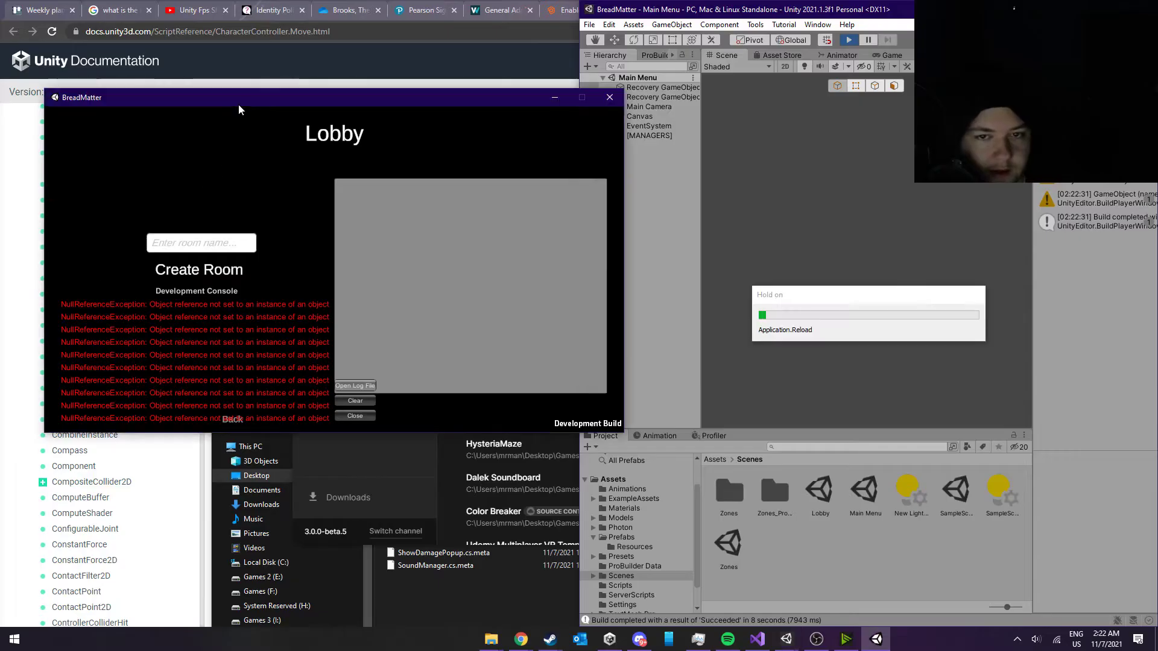
Place the BreadMatter build window beside the editor and fire five pistol rounds around the other player's capsule.
left_click_drag(233, 103, 209, 95)
left_click(747, 251)
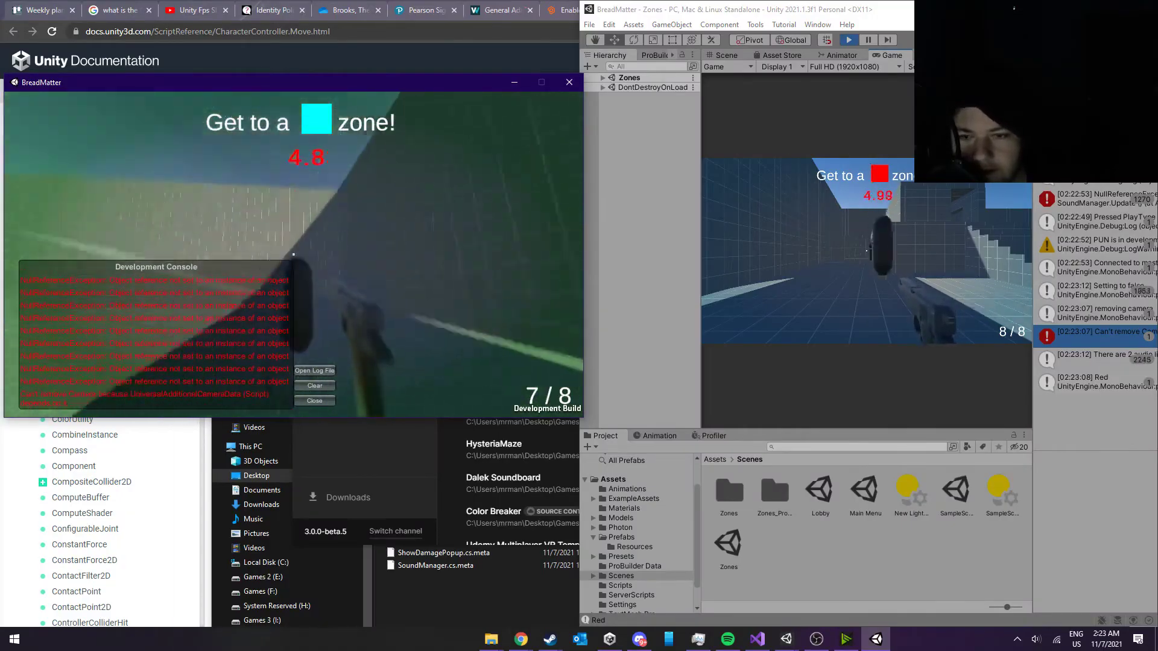
left_click(293, 254)
left_click(293, 254)
left_click(294, 254)
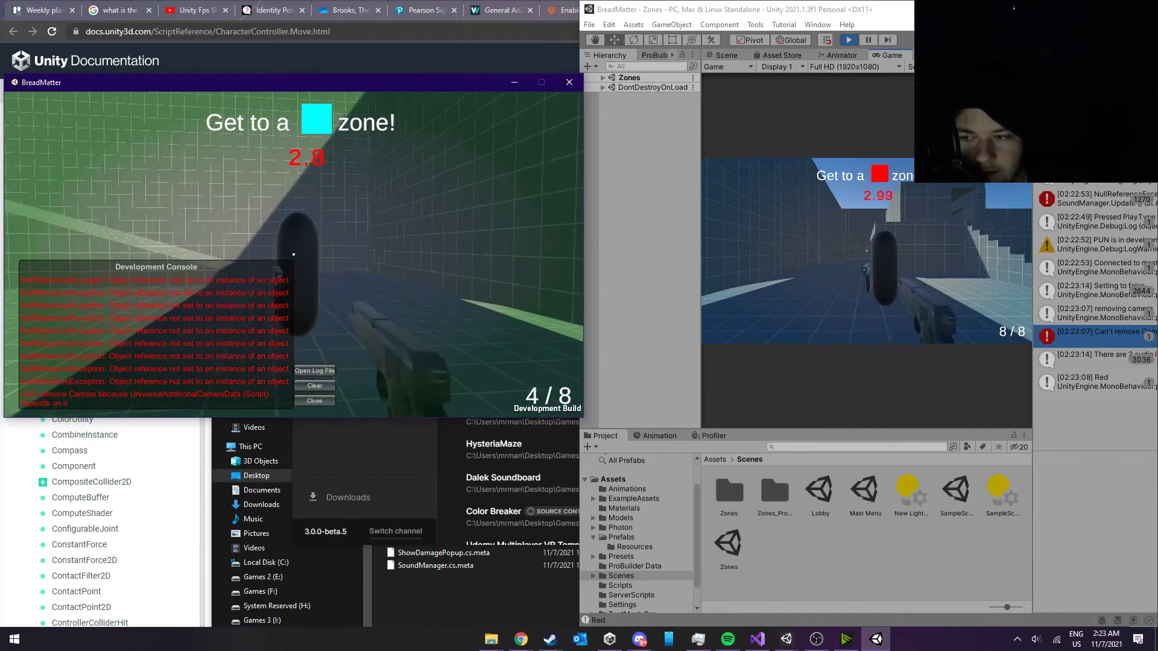
left_click(294, 254)
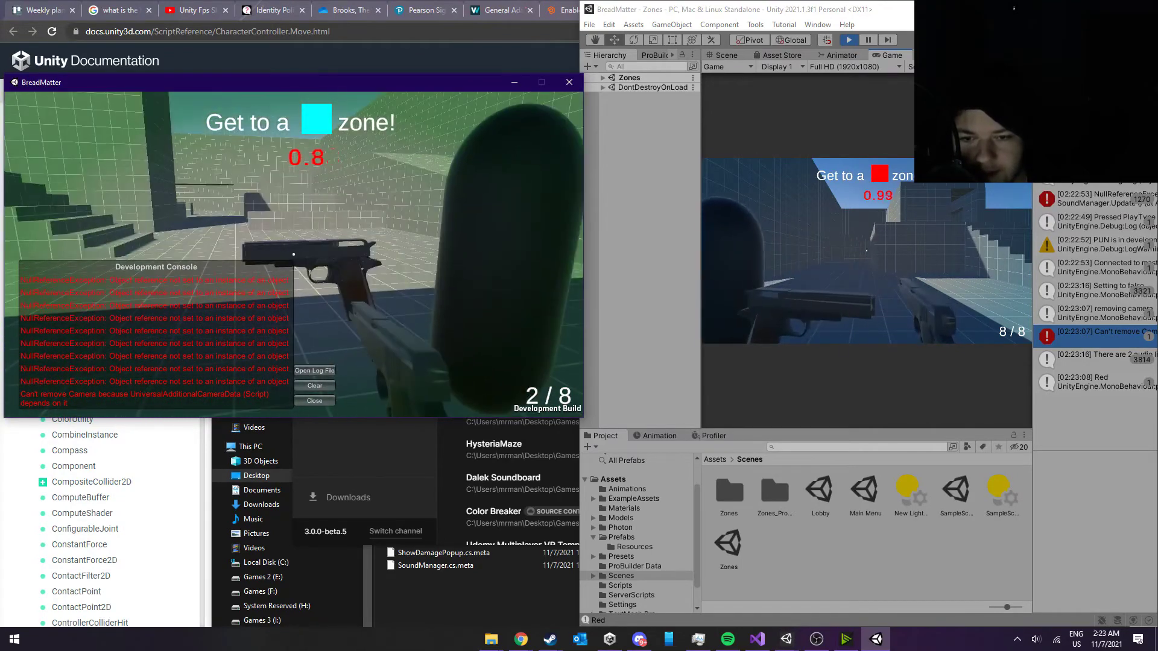
left_click(293, 254)
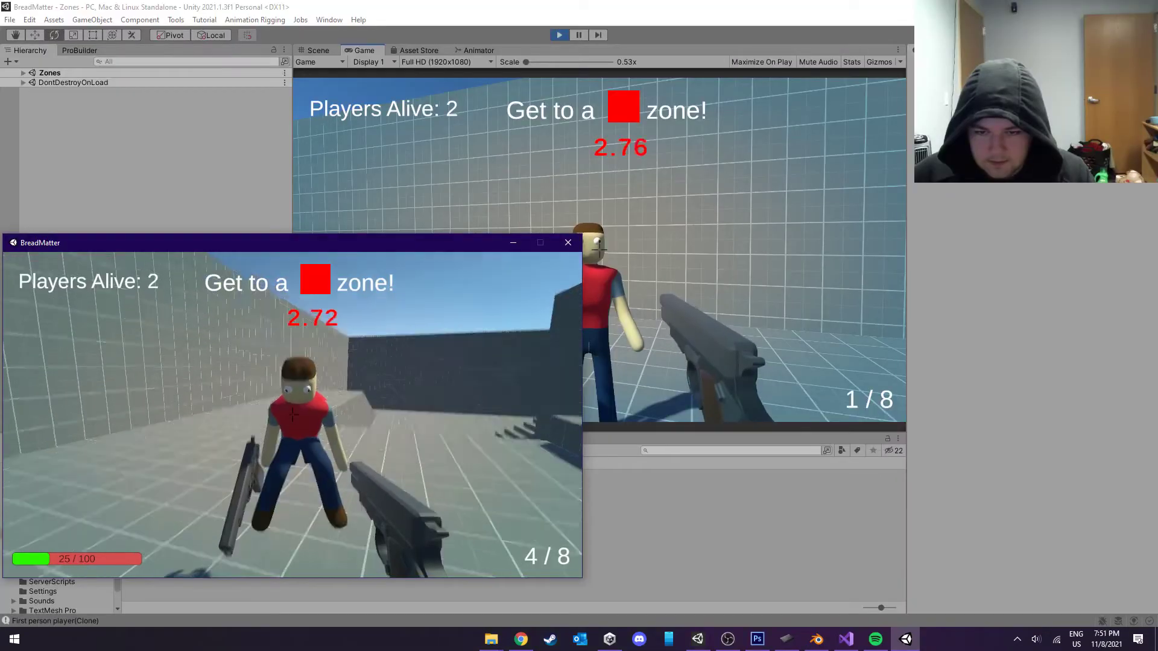
Fire the pistol at the other player's red-shirted character in the two-player BreadMatter match.
left_click(293, 415)
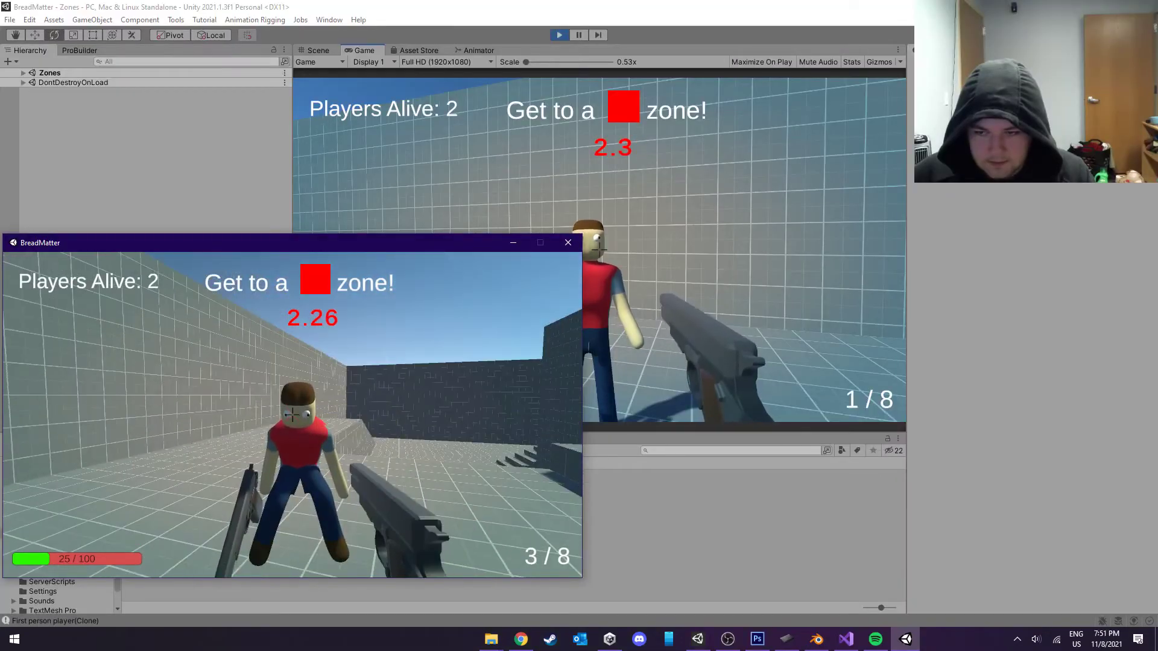
left_click(293, 414)
left_click(293, 414)
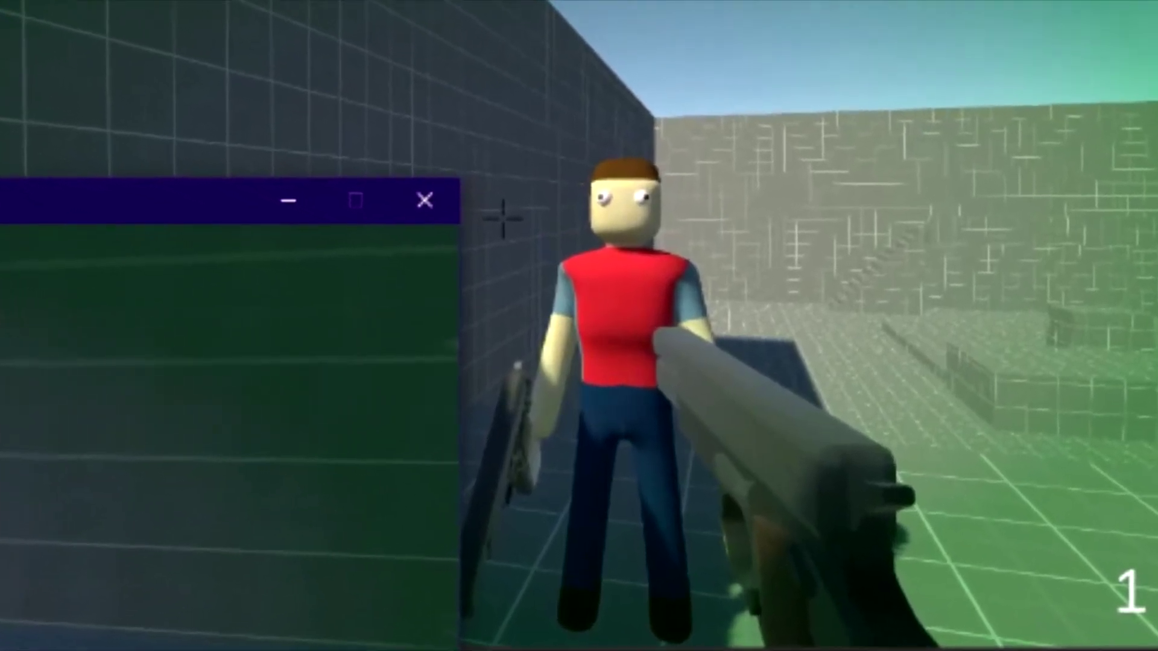
left_click(564, 242)
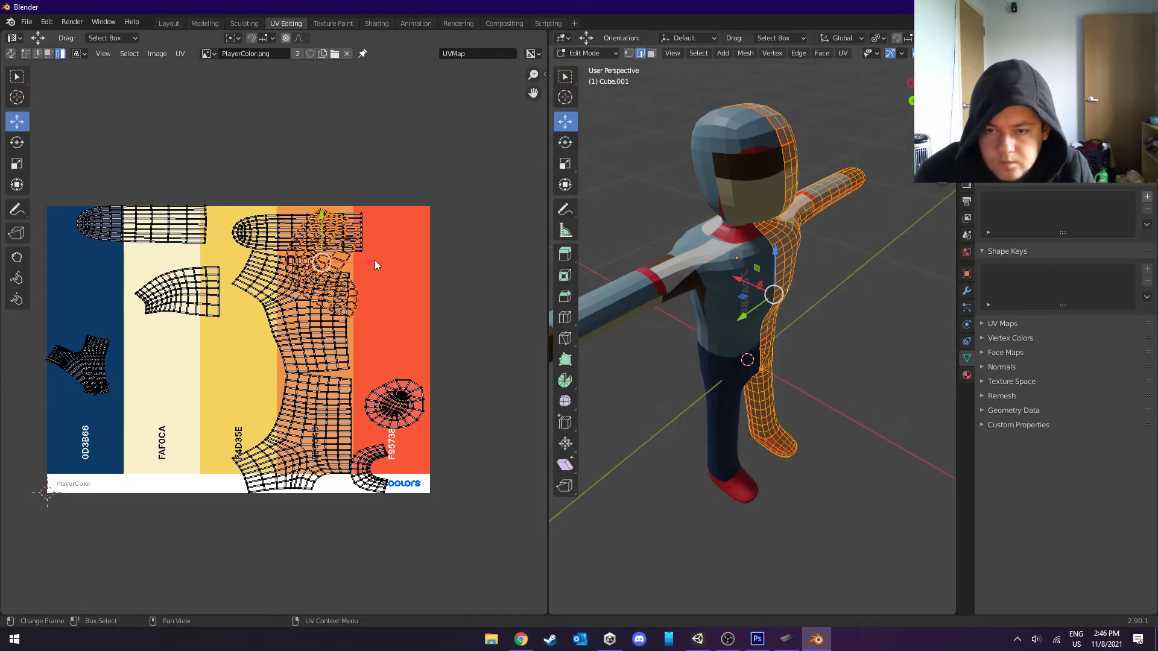
In Blender, move the selected head UV island toward the red swatch and activate the Grab UV sculpting tool.
key("g")
left_click(387, 281)
right_click(117, 475)
left_click(16, 257)
scroll(187, 159, "up", 1)
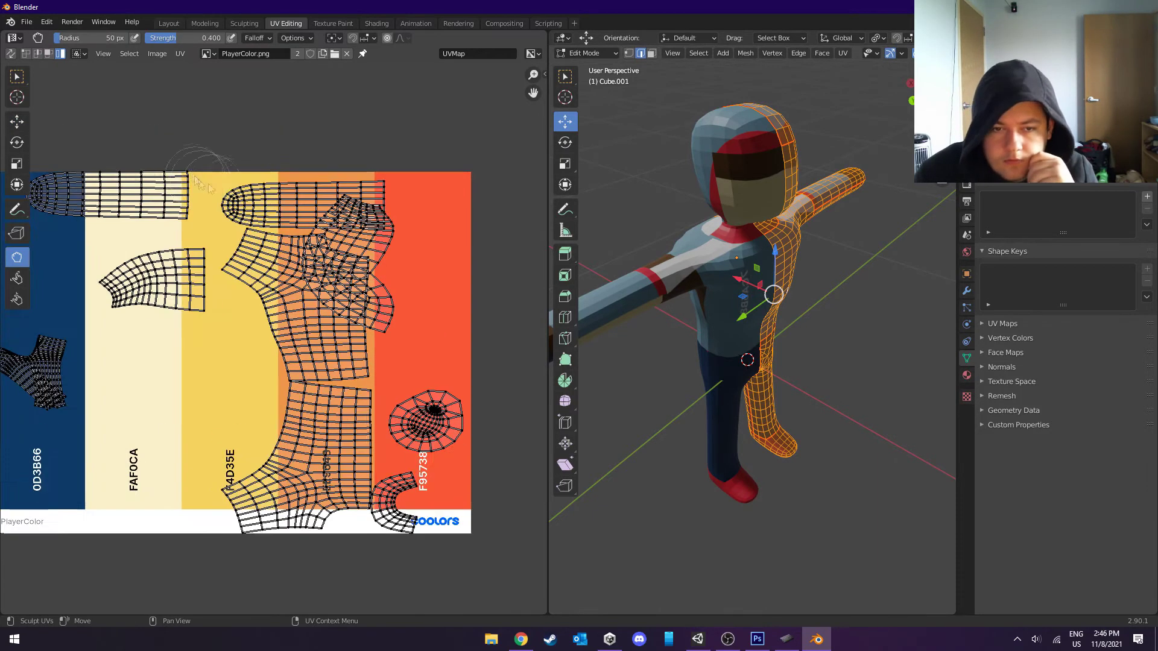
Make the PlayerColor.png image single-user and switch the UV editor's image to sdfafsad.png.
left_click(298, 53)
left_click(208, 53)
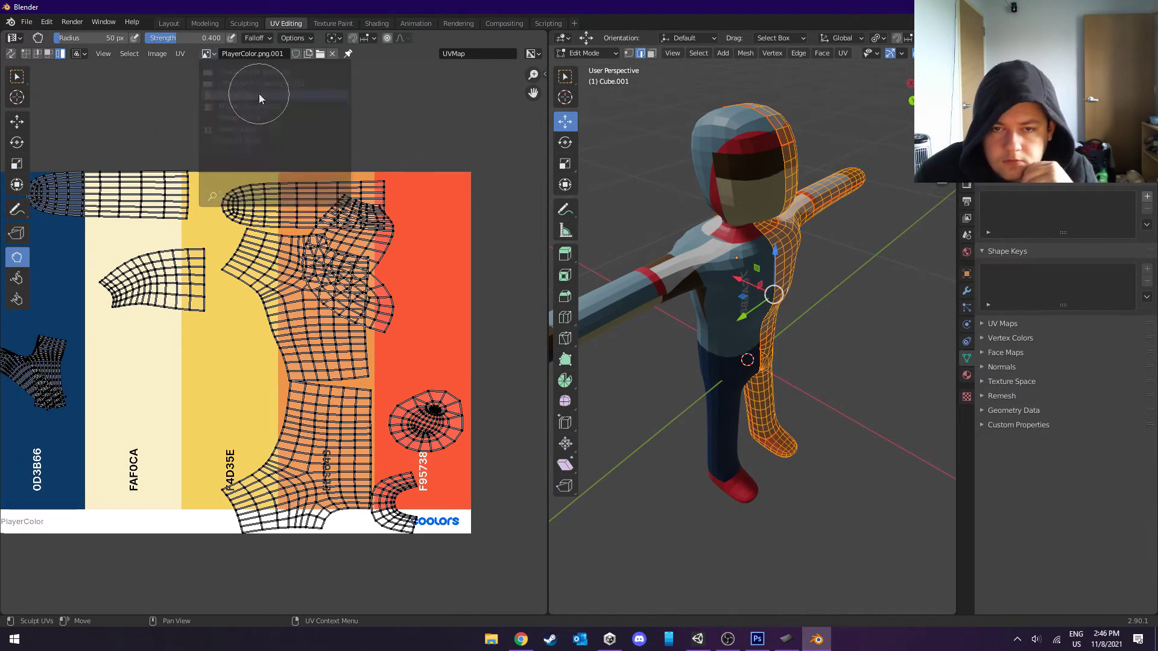
left_click(208, 53)
left_click(237, 129)
scroll(226, 372, "up", 4)
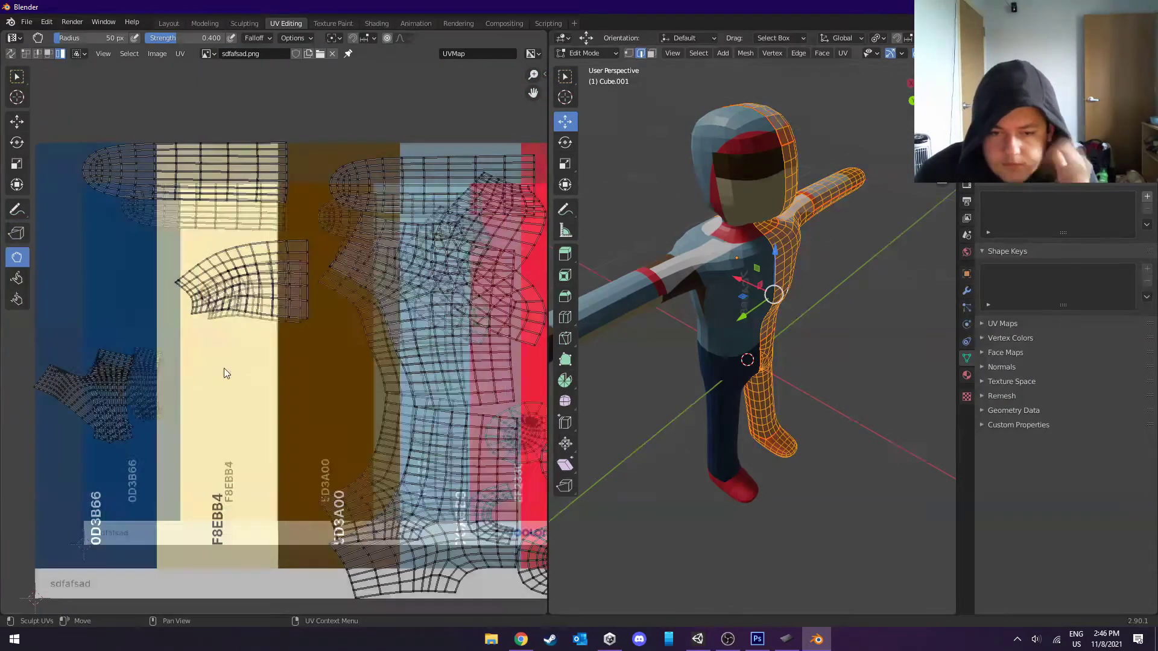
left_click_drag(244, 137, 211, 392)
Move the short curved UV island higher on the cream F8EBB4 swatch and scale it to fit.
key("shift+space")
key("g")
left_click(265, 278)
left_click_drag(266, 278, 238, 205)
key("s")
Rotate the horizontal arm UV island upright so it fits within the cream F8EBB4 swatch.
left_click(17, 163)
left_click(16, 121)
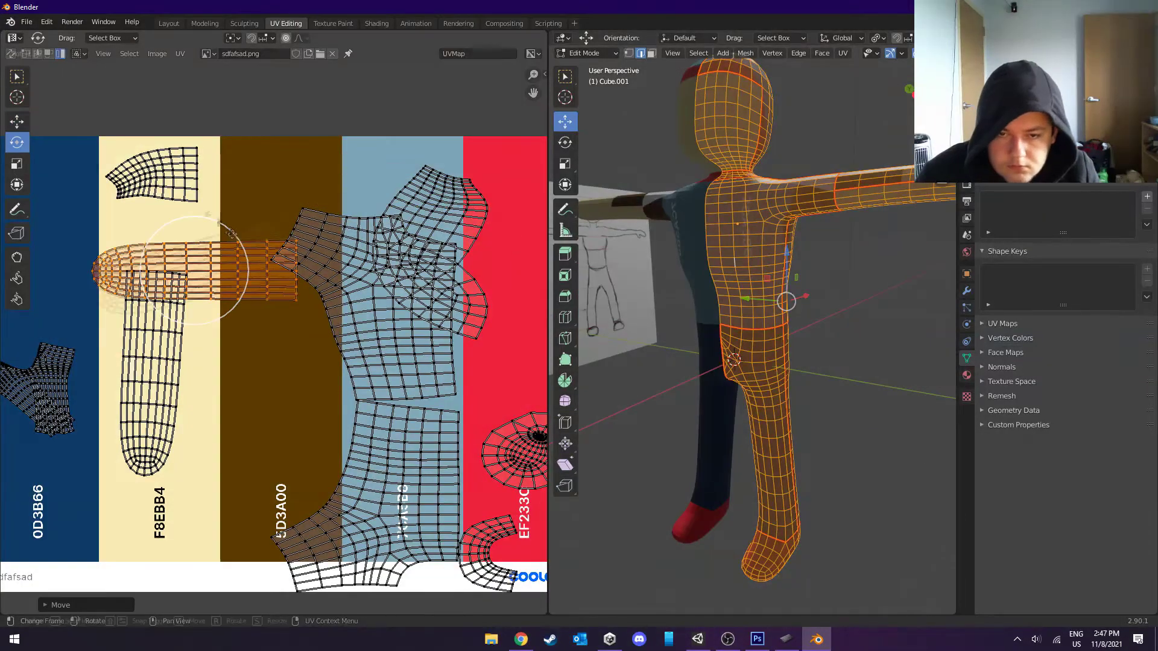
left_click_drag(231, 234, 158, 231)
left_click(16, 122)
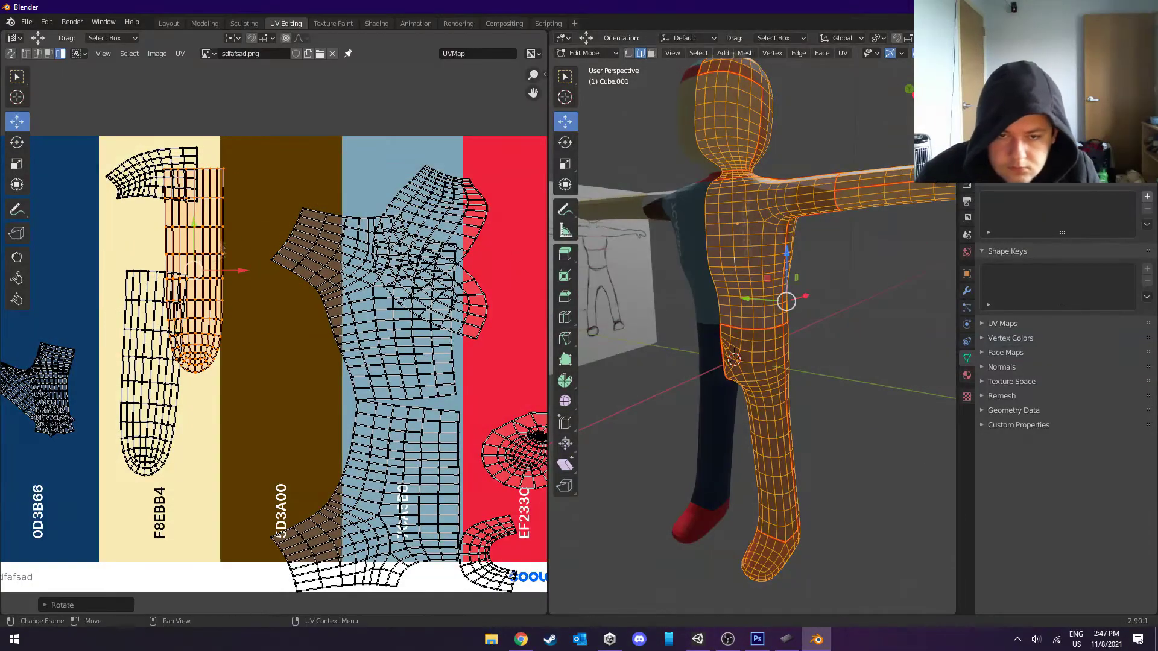
Move the head UV island onto the brown 5D3A00 swatch and the lower clothing island toward the red EF233C swatch.
left_click(285, 270)
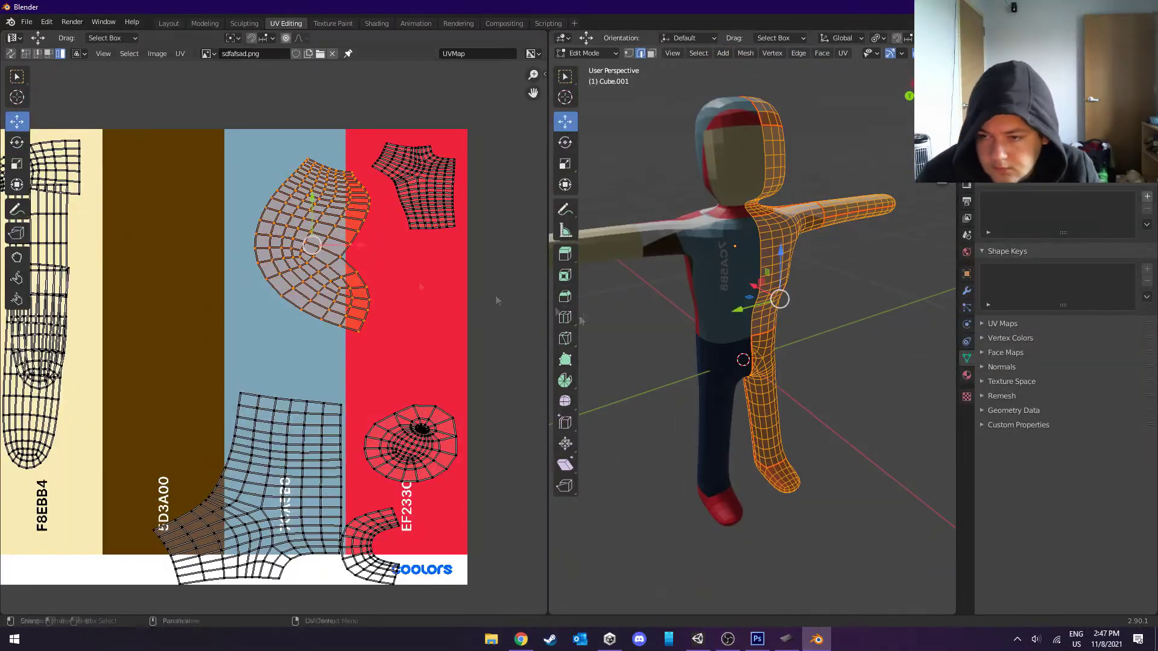
left_click_drag(312, 244, 164, 252)
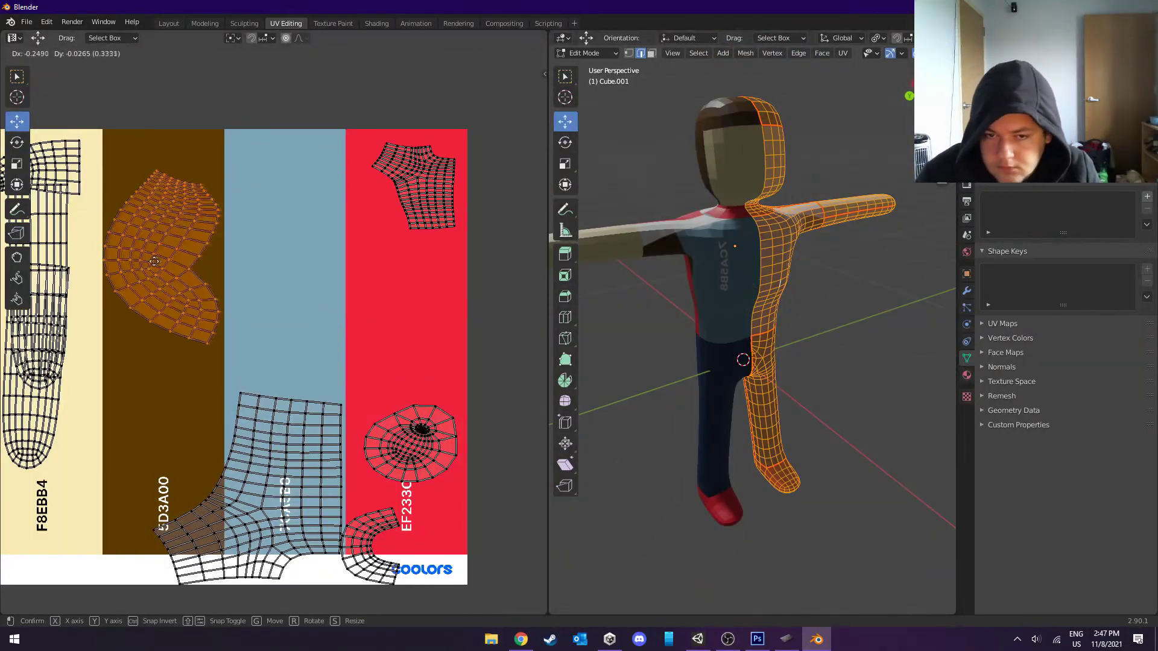
left_click(283, 458)
left_click_drag(283, 459, 491, 292)
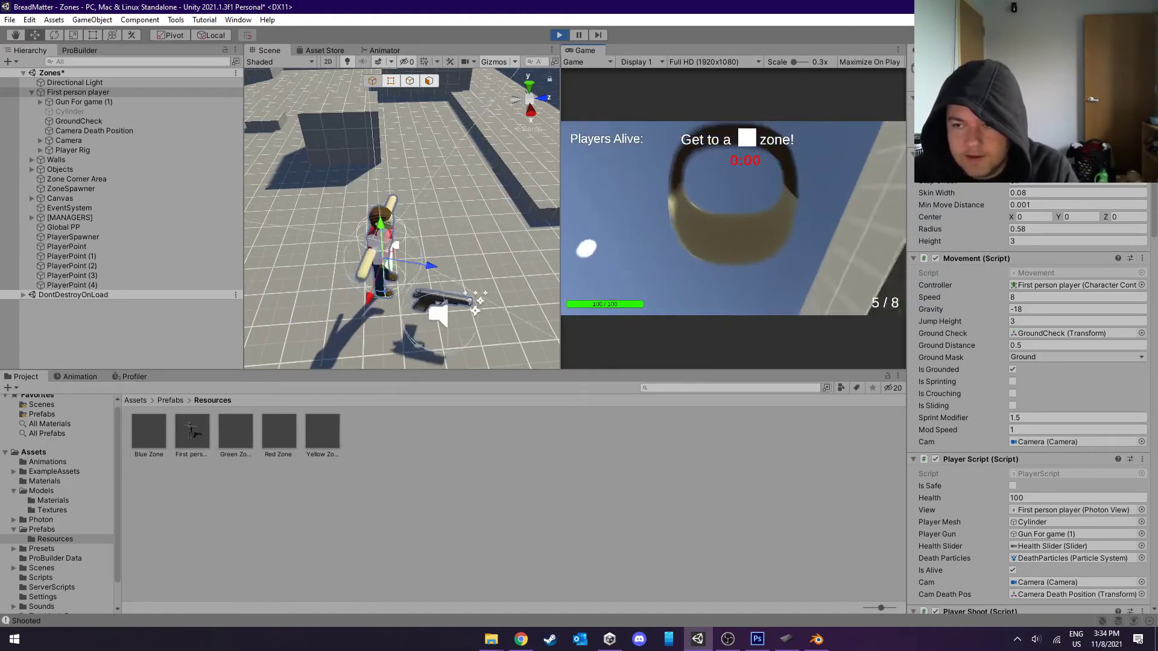
Test the rigged player's sprinting, jumping and pistol shooting in Unity while its model shows in the scene view.
key("shift+w")
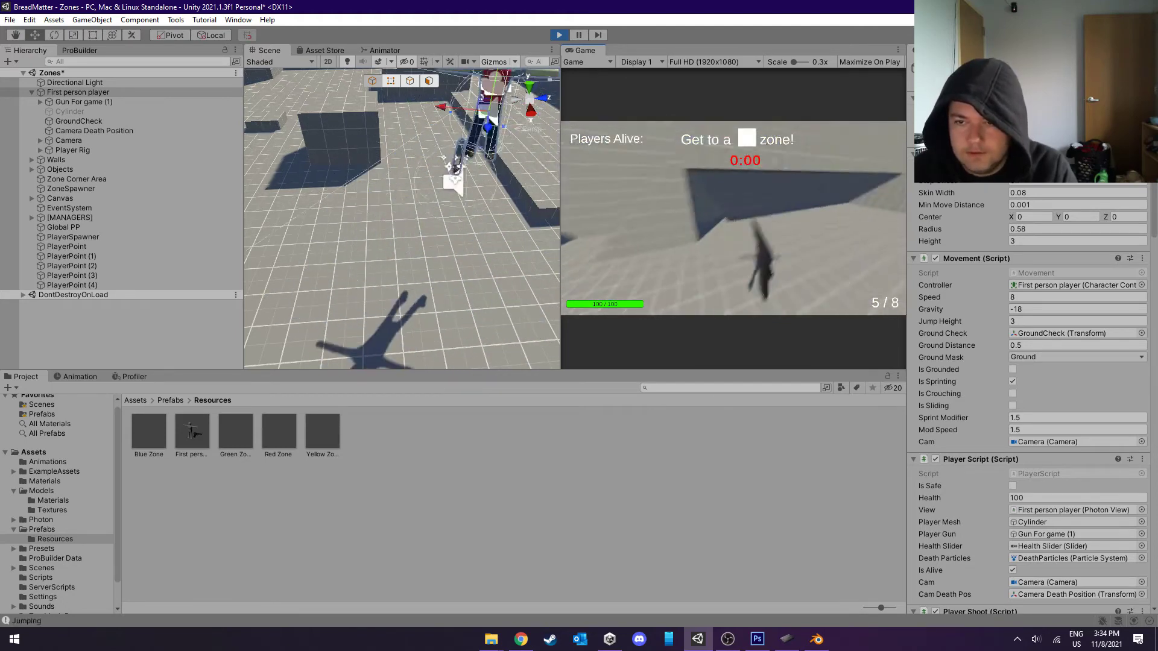
key("space")
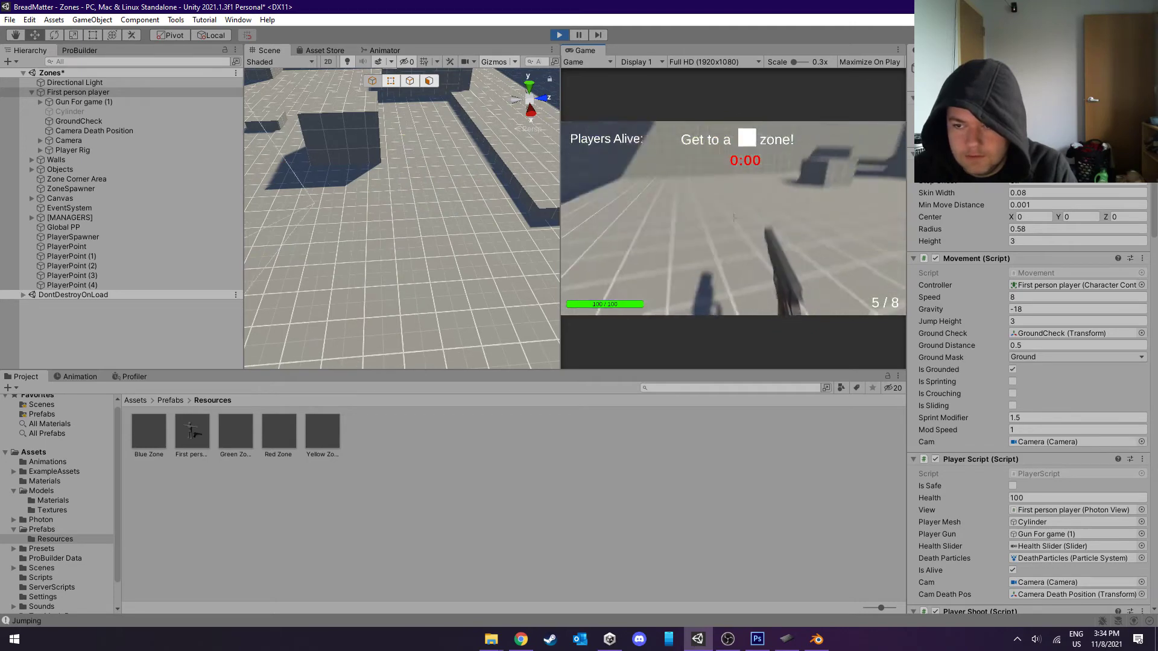
key("w")
left_click(734, 219)
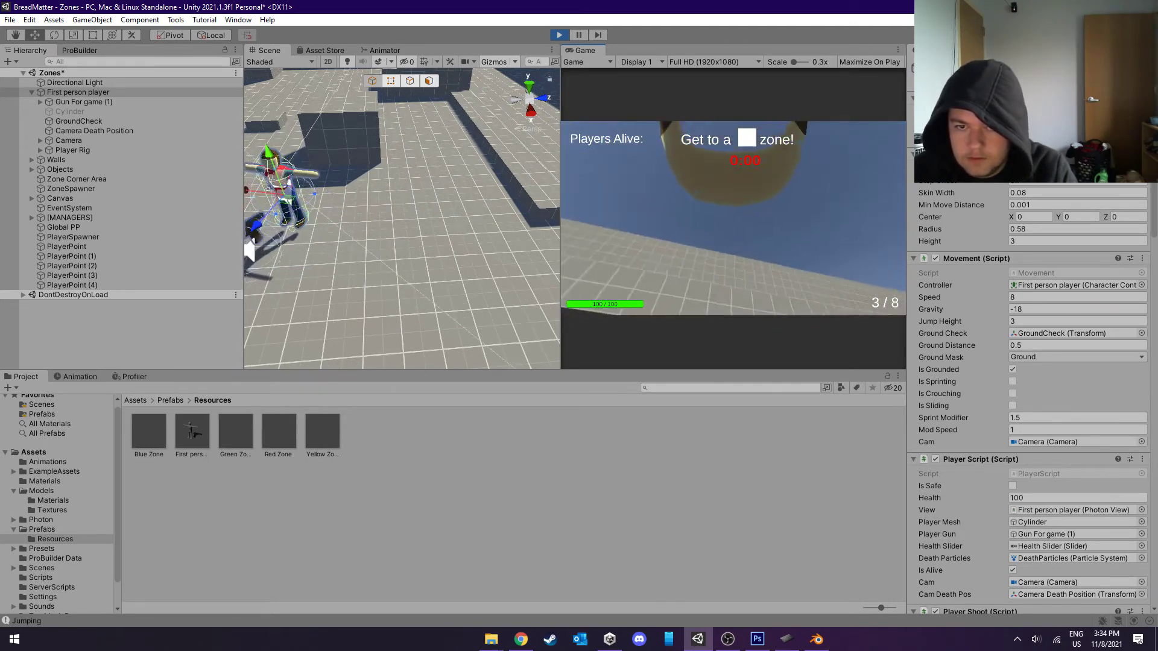
left_click(734, 219)
left_click(733, 219)
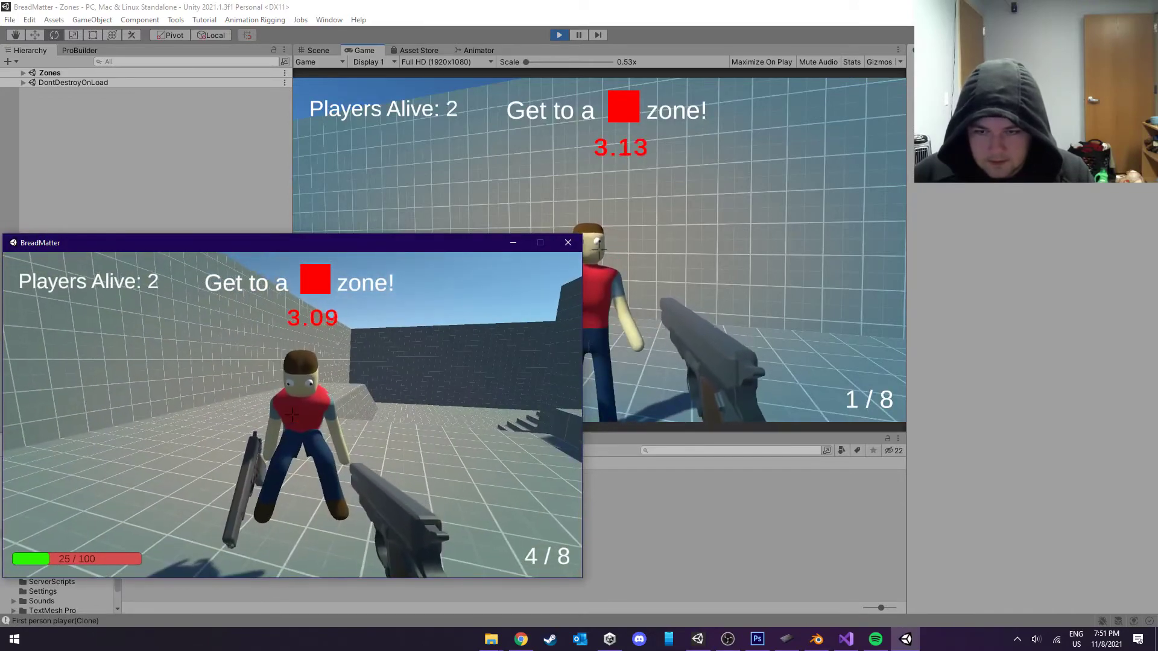
Shoot twice at the other player's character from the standalone build.
left_click(292, 415)
left_click(292, 415)
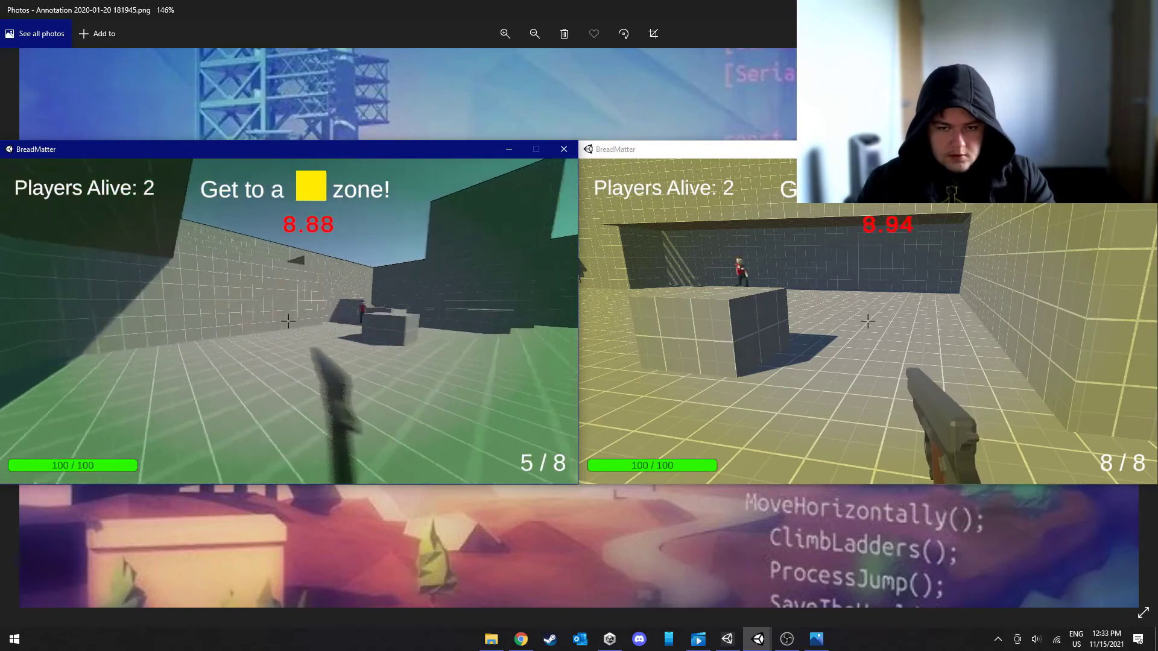
Run and jump the player through the changing zones of the two-build match and reload the pistol.
key("1")
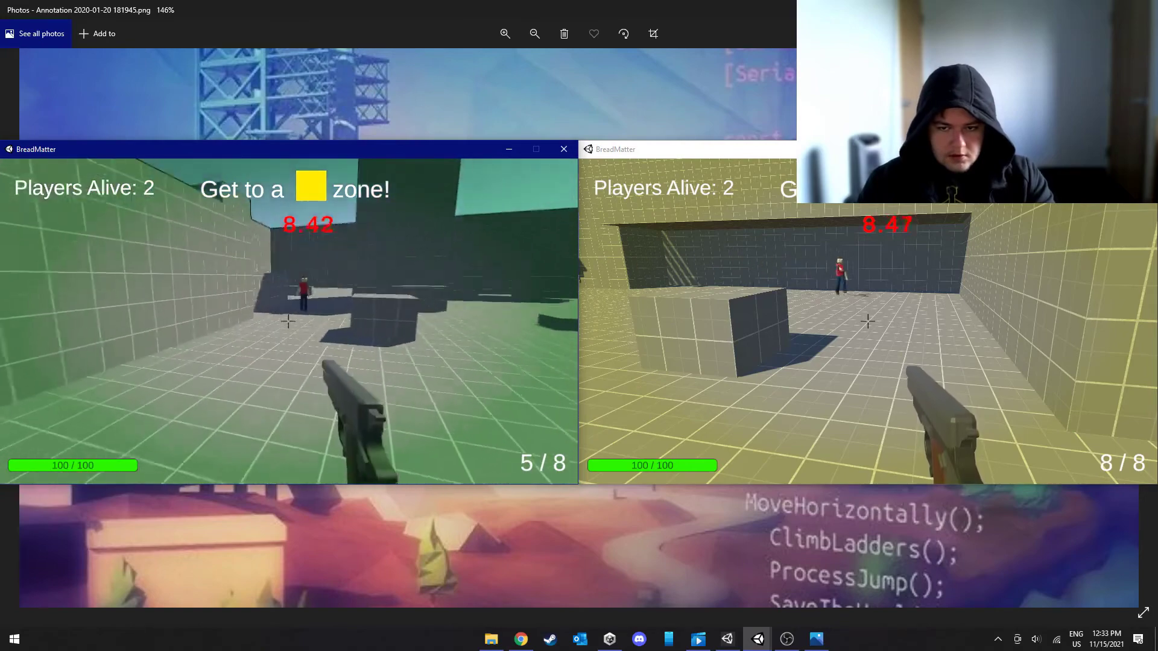
key("w")
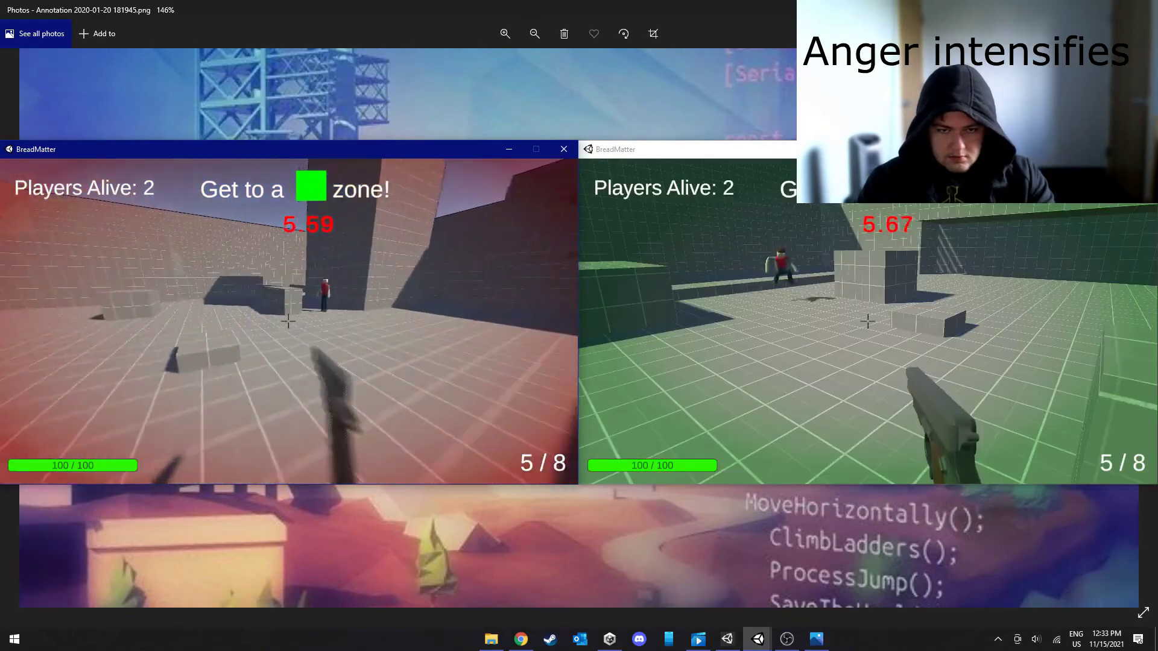
key("w")
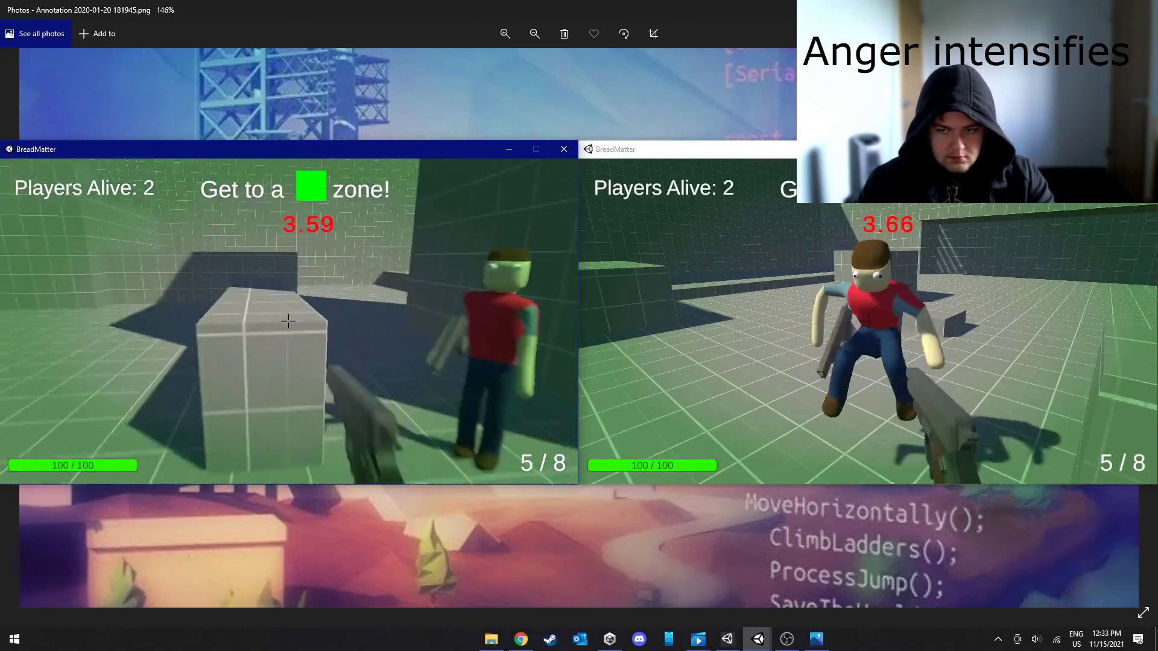
key("space")
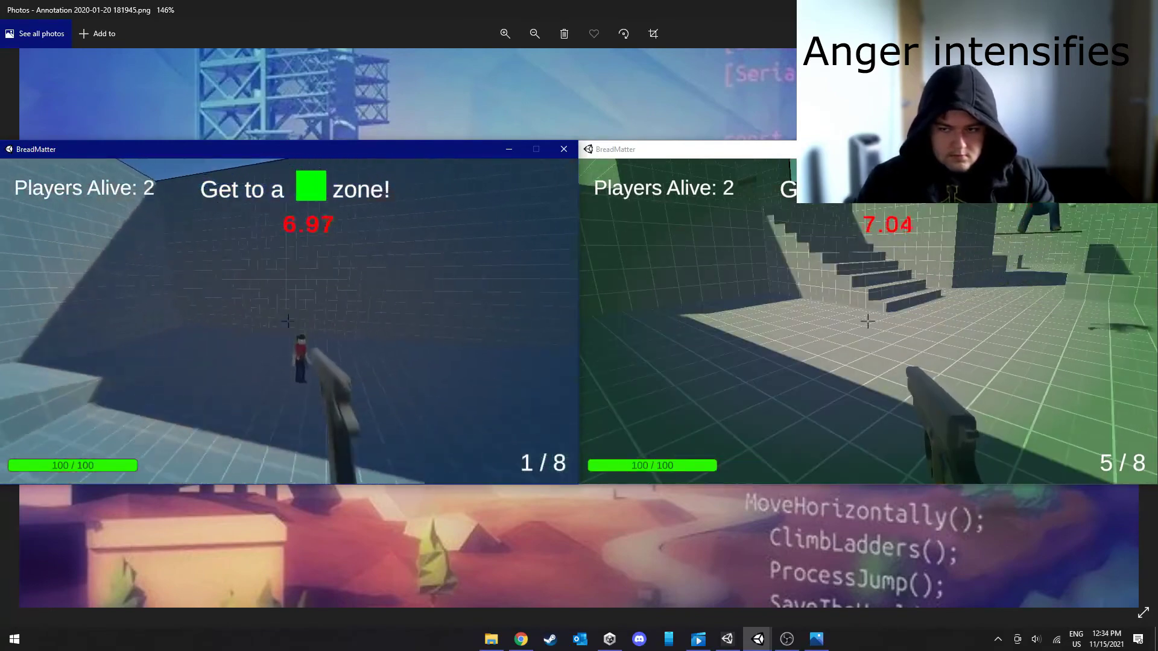
key("r")
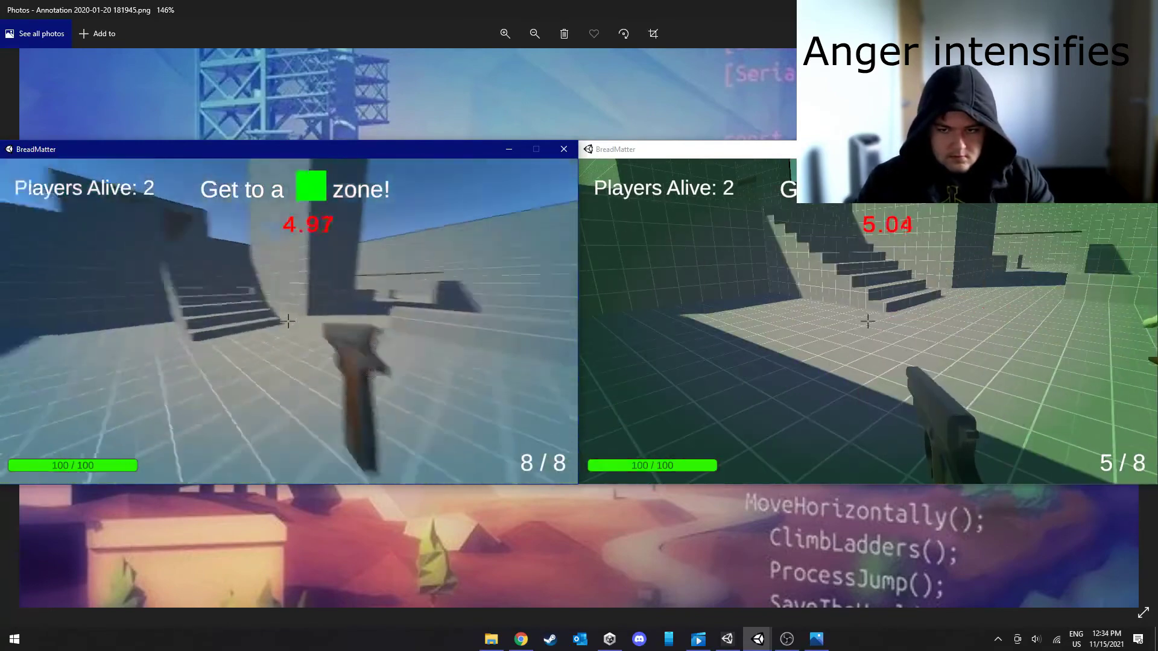
key("w")
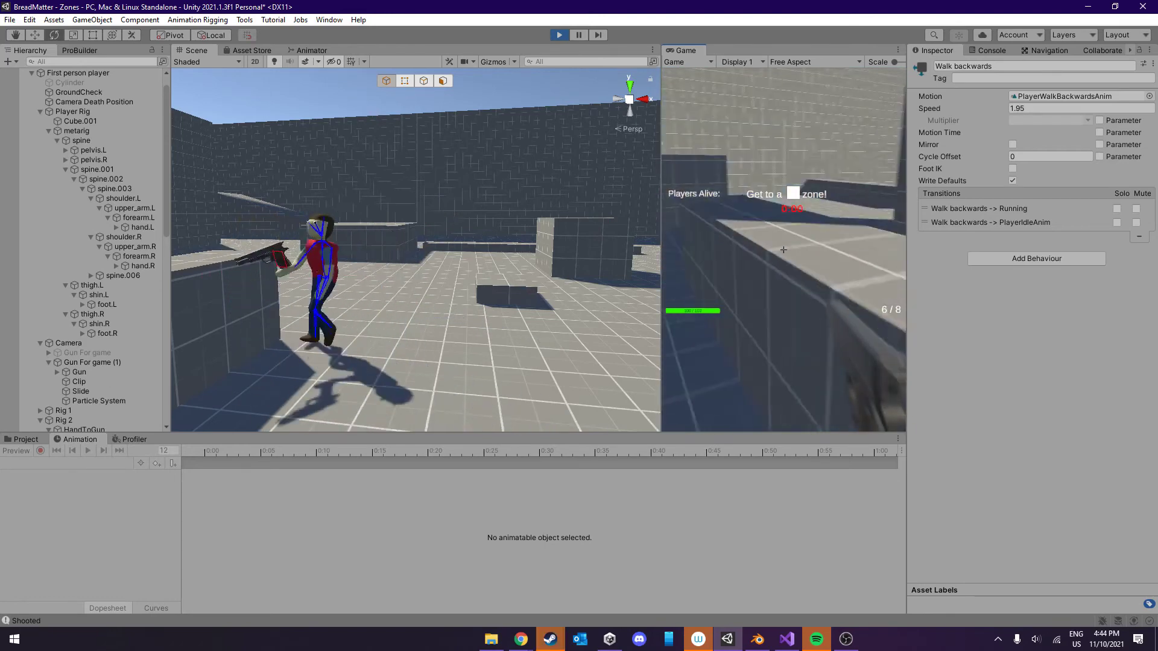
Fire the pistol in the editor to test how the rigged character's arm and gun follow the aim.
left_click(784, 250)
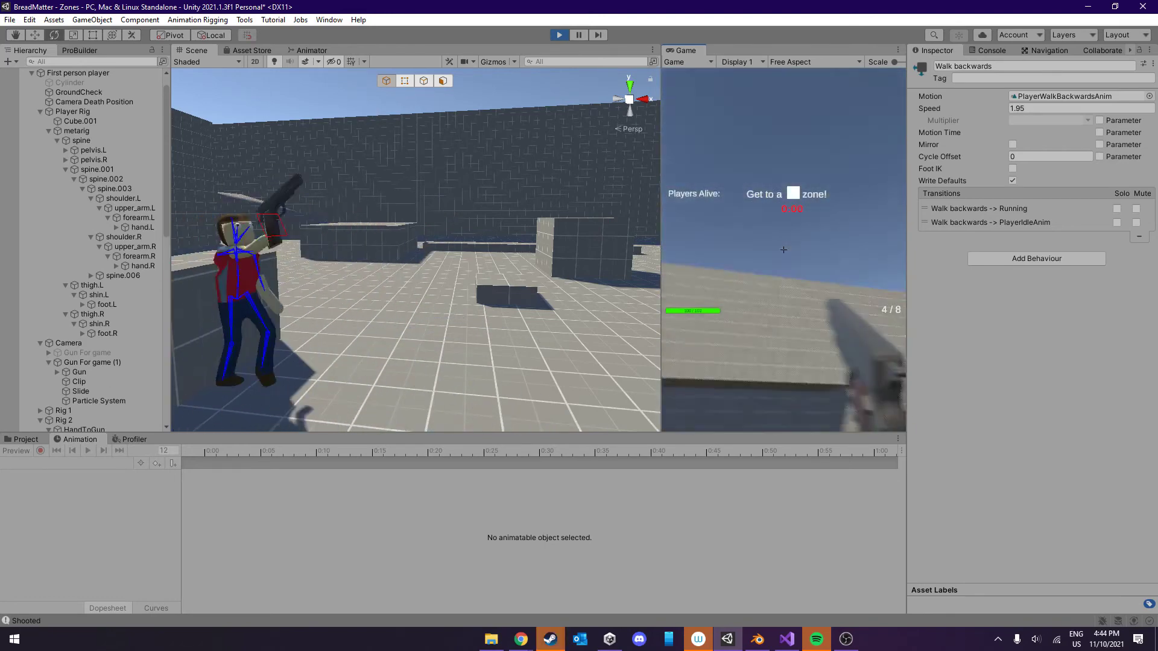
left_click(783, 250)
left_click(783, 250)
left_click(783, 250)
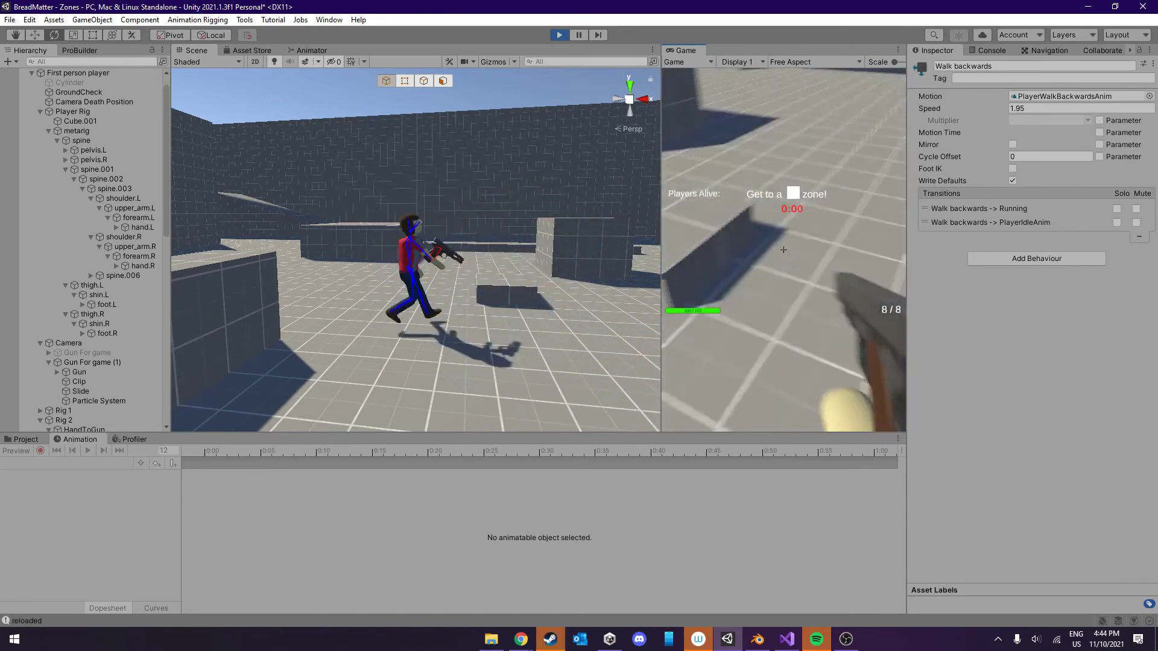
Sprint and slide the rigged player across the arena to test its movement animations.
key("shift+w")
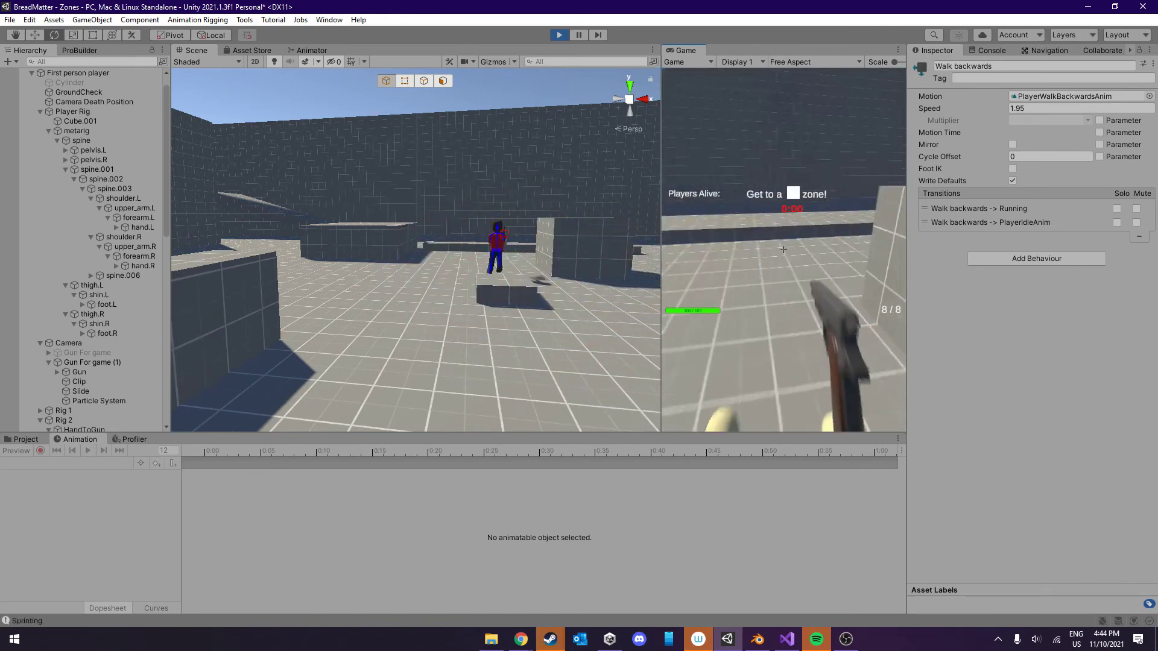
key("shift+w")
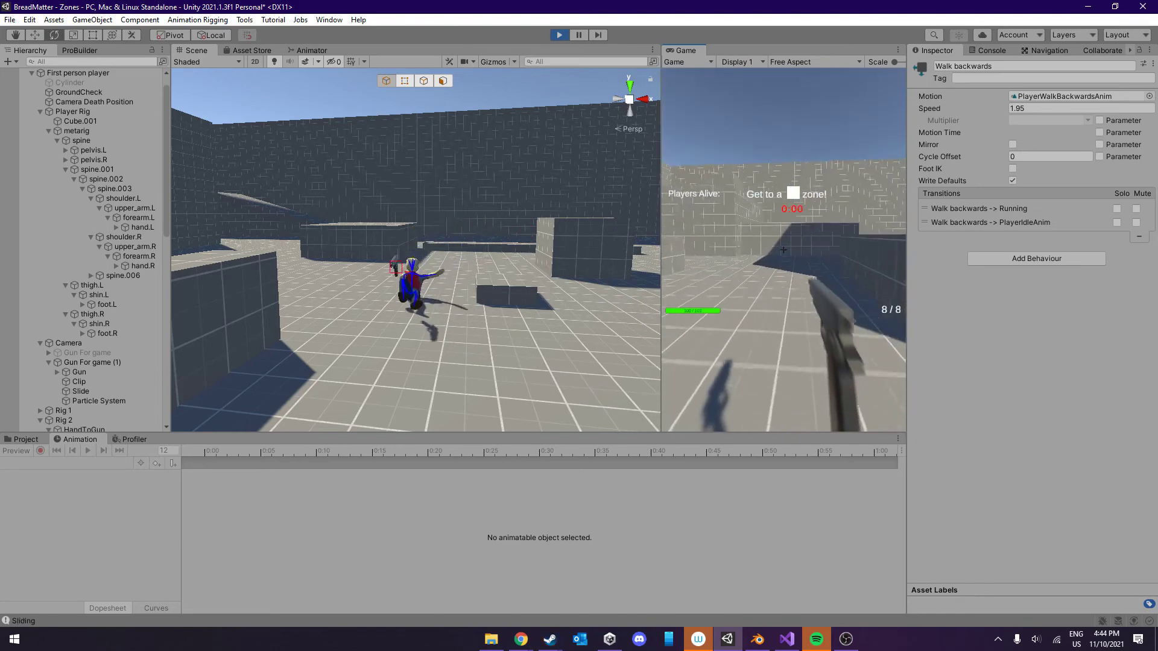
key("shift+w")
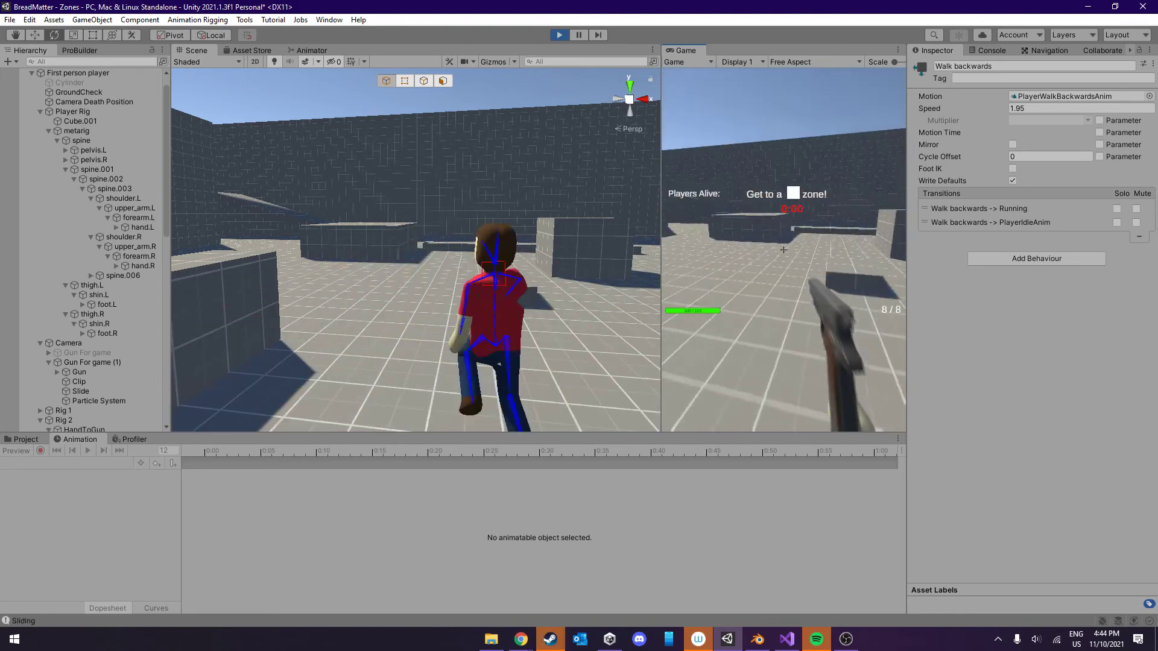
key("shift+w")
Fire three rounds from the full pistol and test the character's crouching.
left_click(783, 249)
left_click(783, 249)
left_click(784, 250)
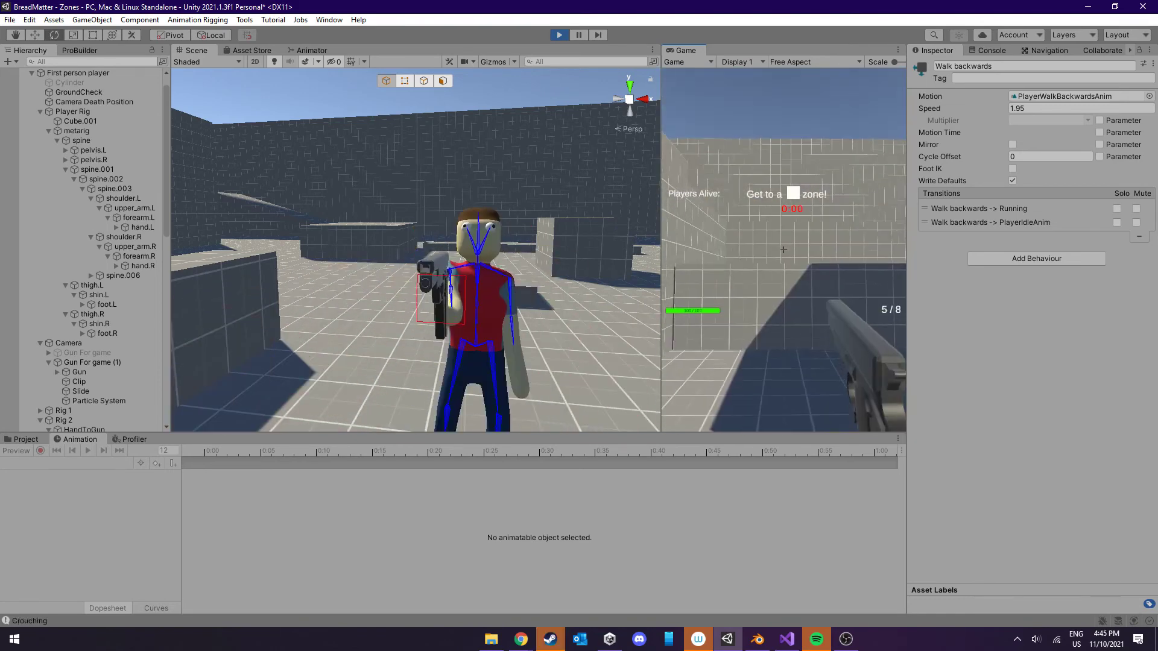
key("shift+w")
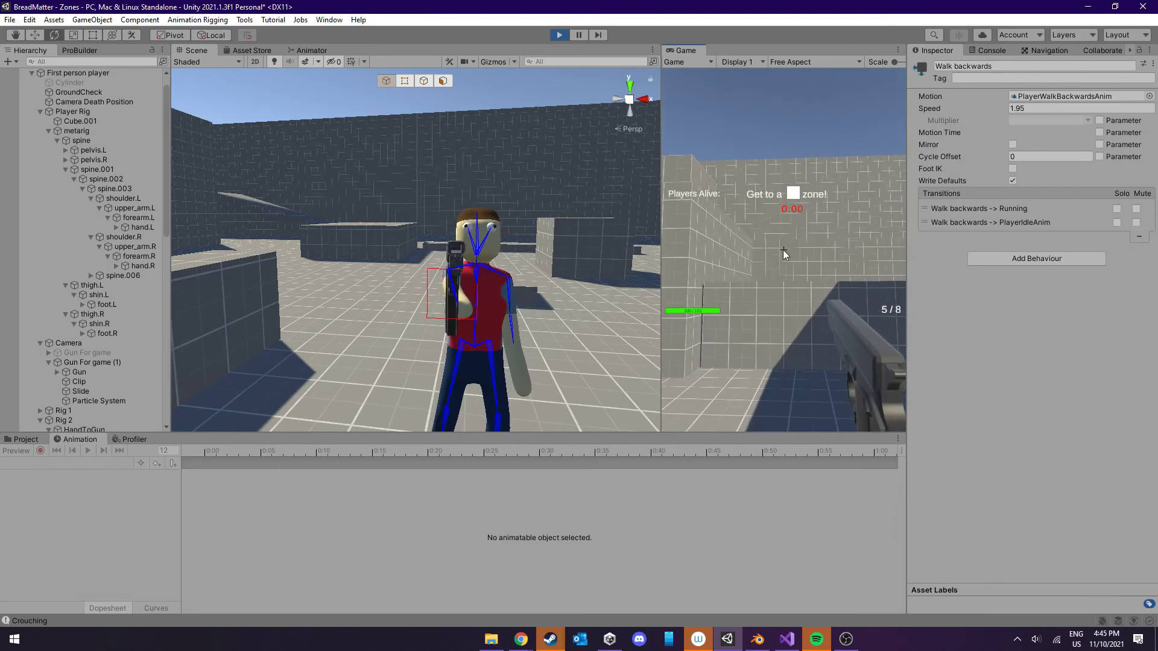
Try the scene view's effects and lighting display toggles.
left_click(306, 61)
left_click(274, 60)
left_click(273, 61)
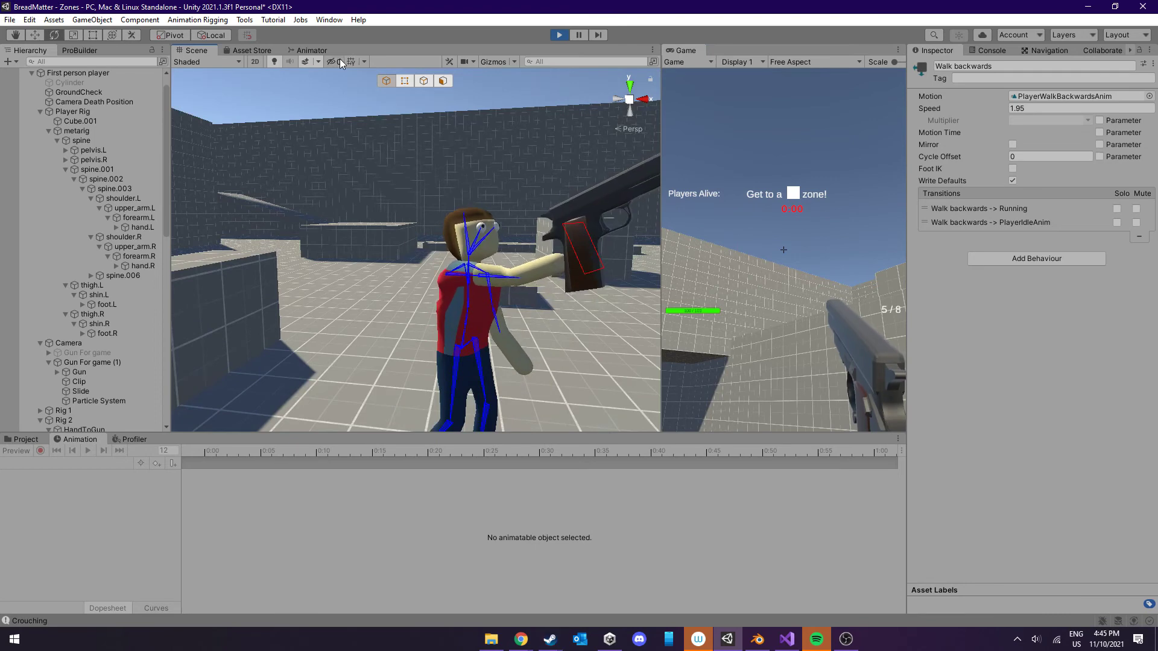